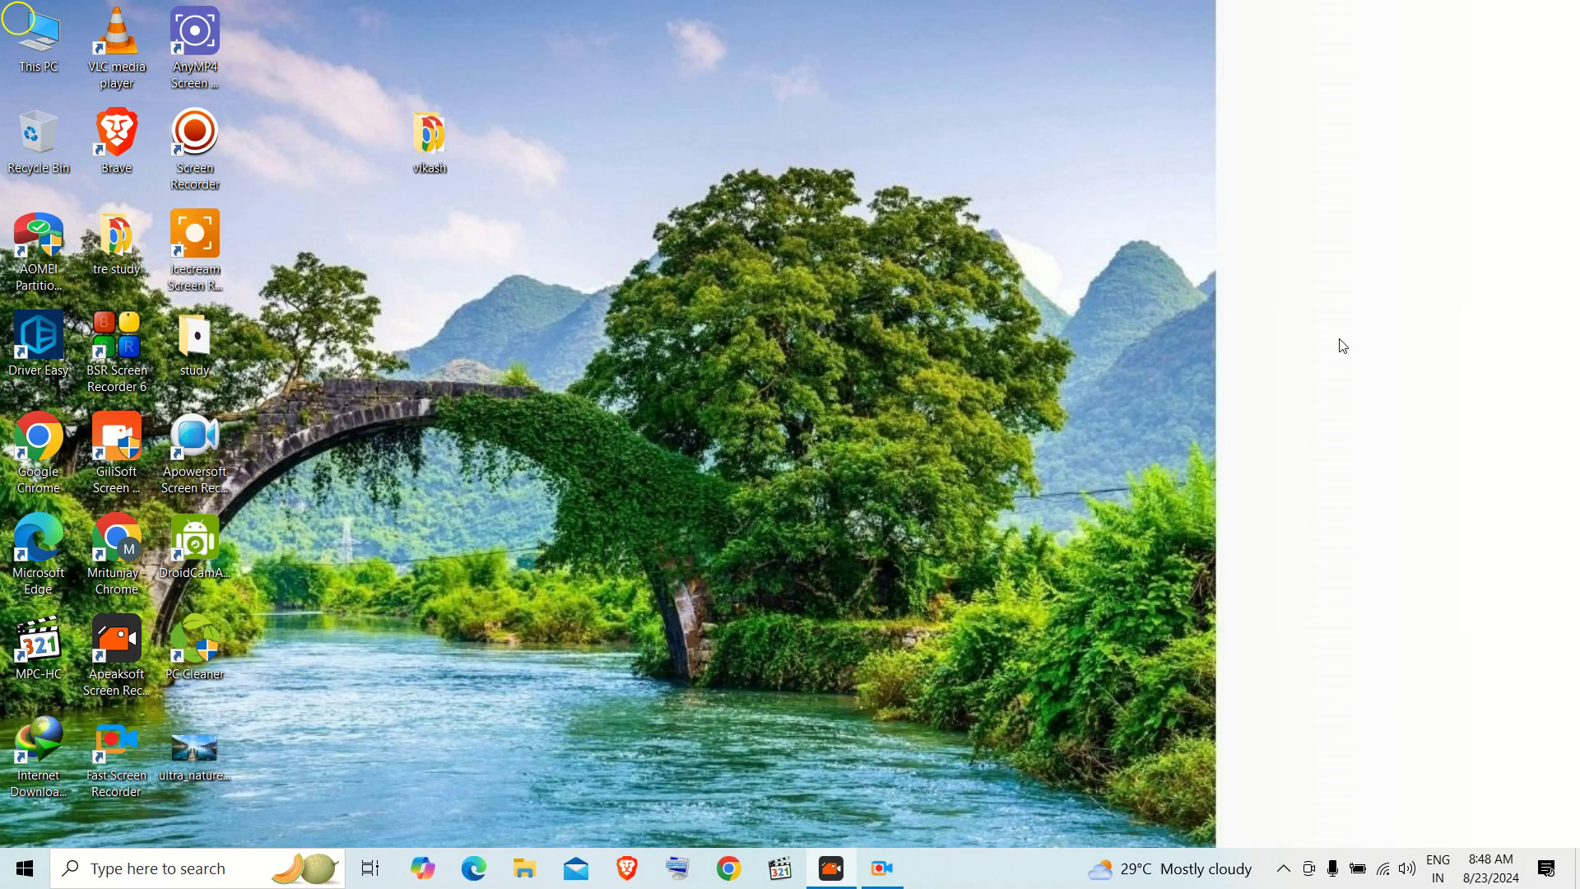
# - Launch Fast Screen Recorder and move its window up toward the upper middle of the desktop
pyautogui.click(120, 744)
pyautogui.click(880, 867)
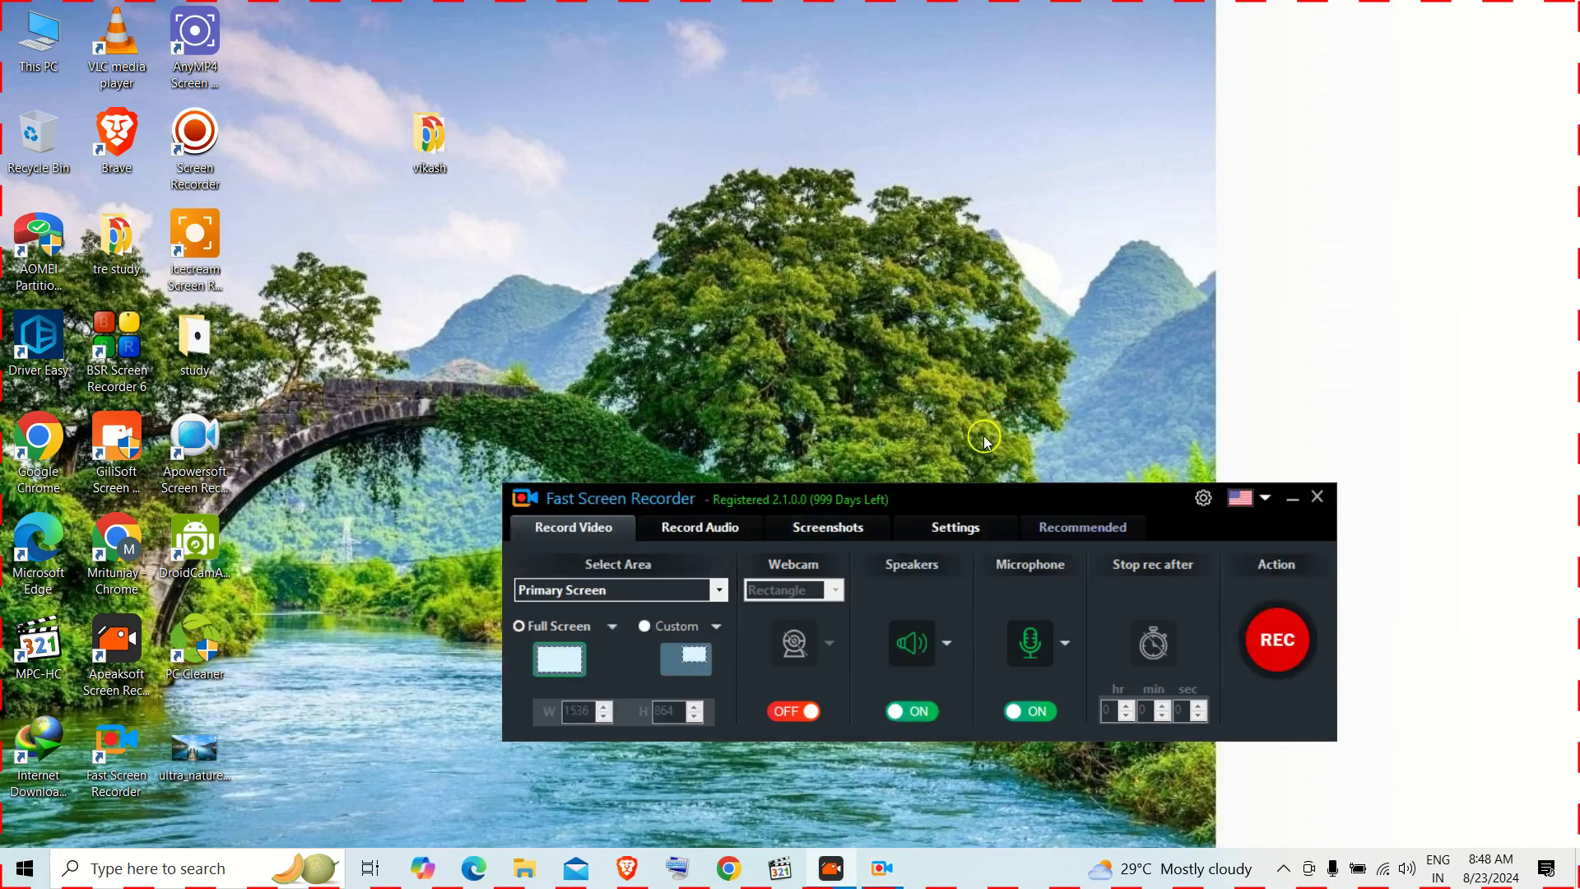
pyautogui.moveTo(989, 497); pyautogui.dragTo(760, 247)
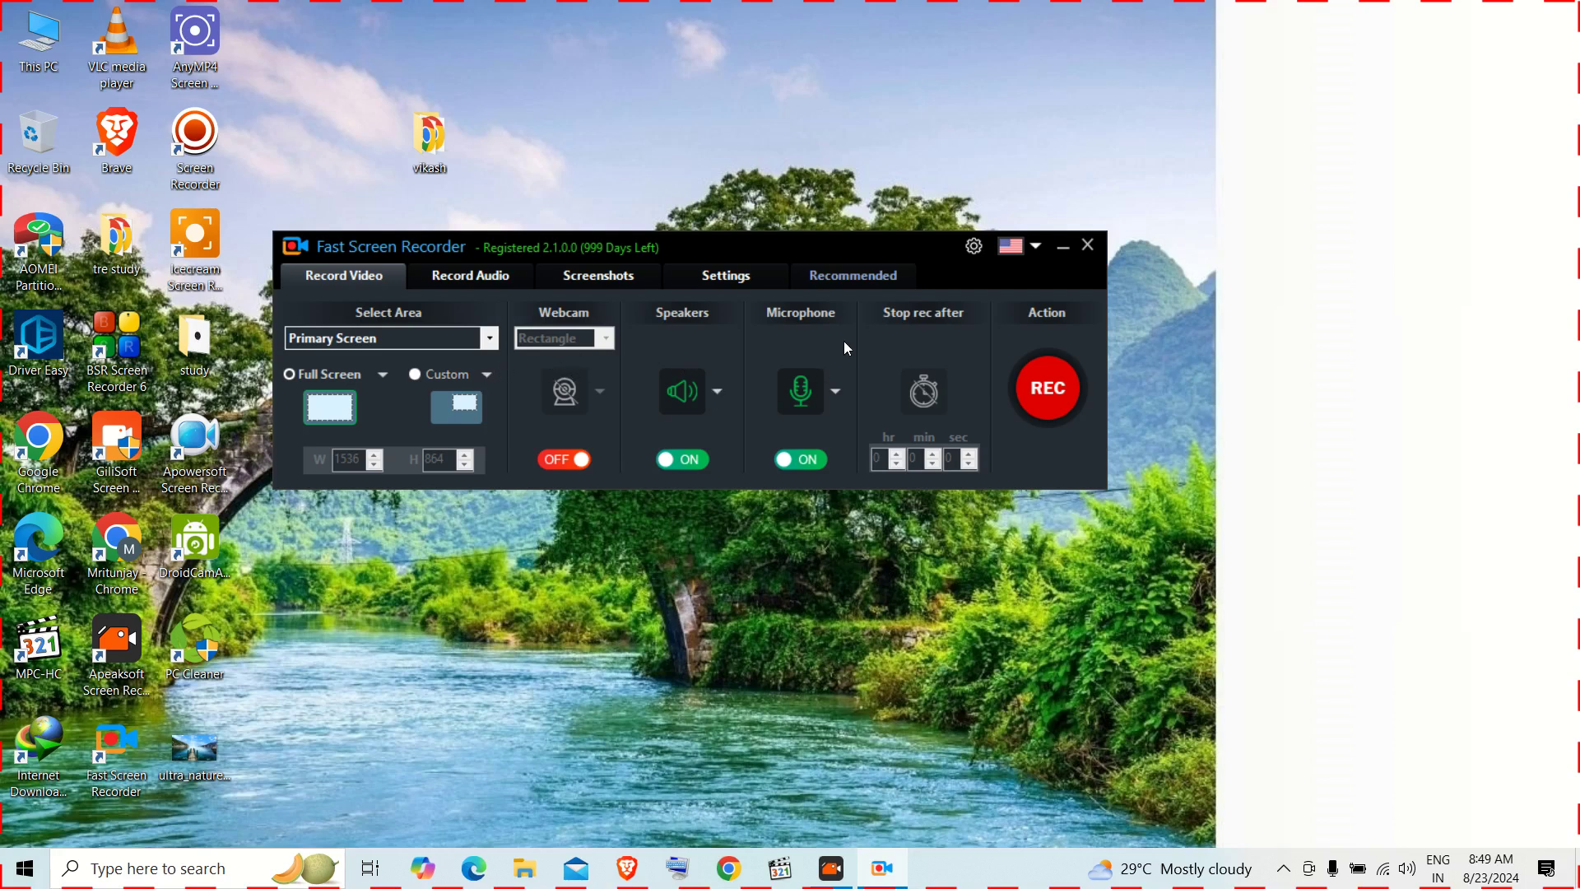
# - Look over the available microphone sources for video recording, the audio recording options and the screenshot capture modes
pyautogui.click(837, 394)
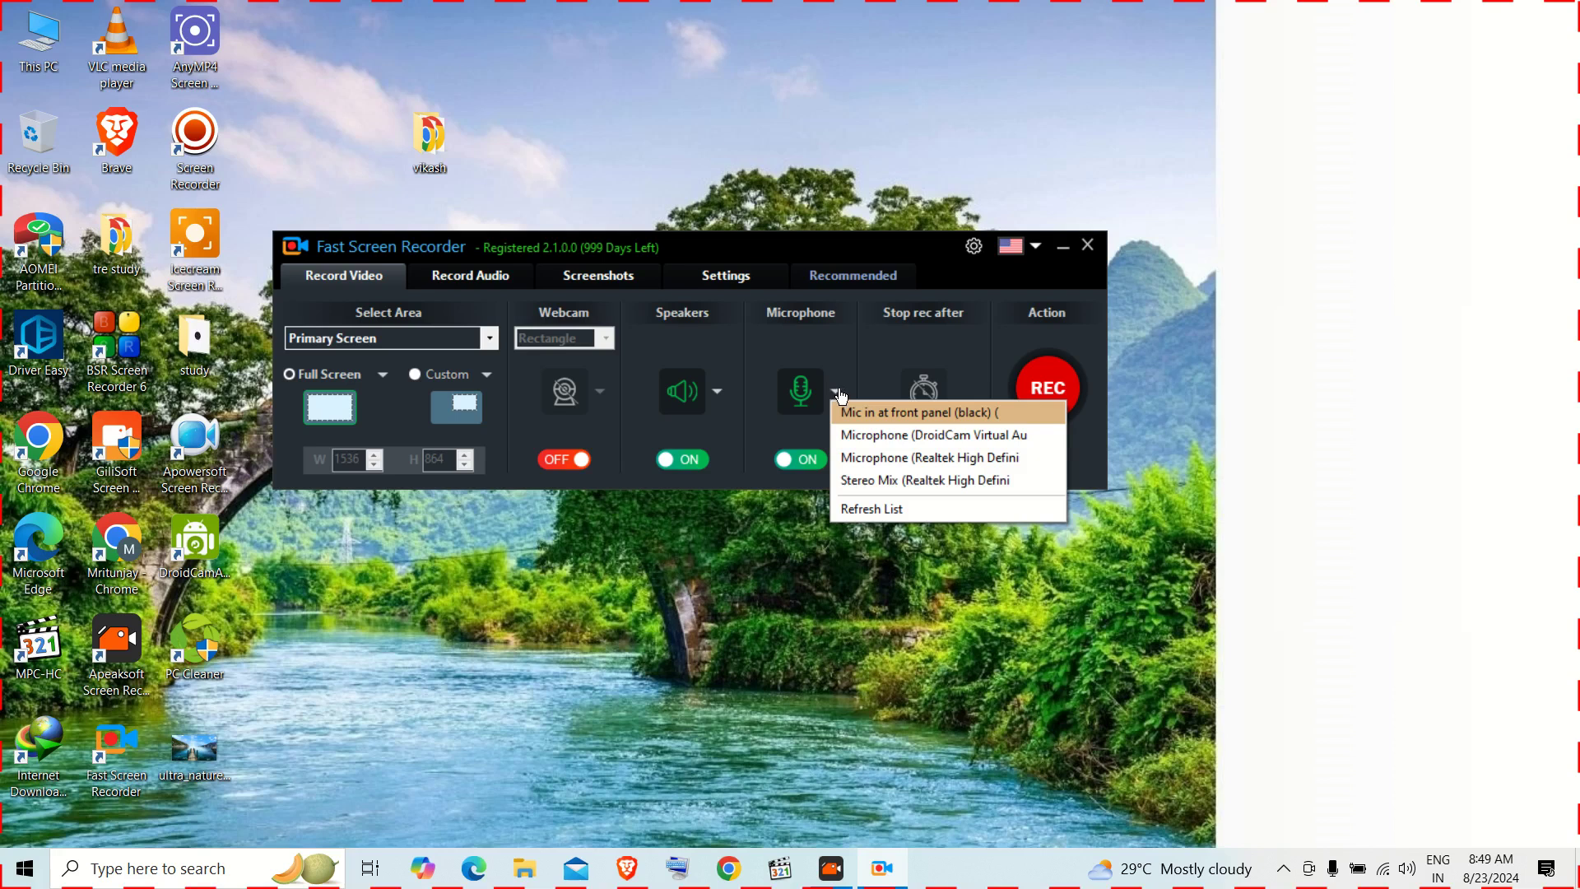
pyautogui.click(825, 342)
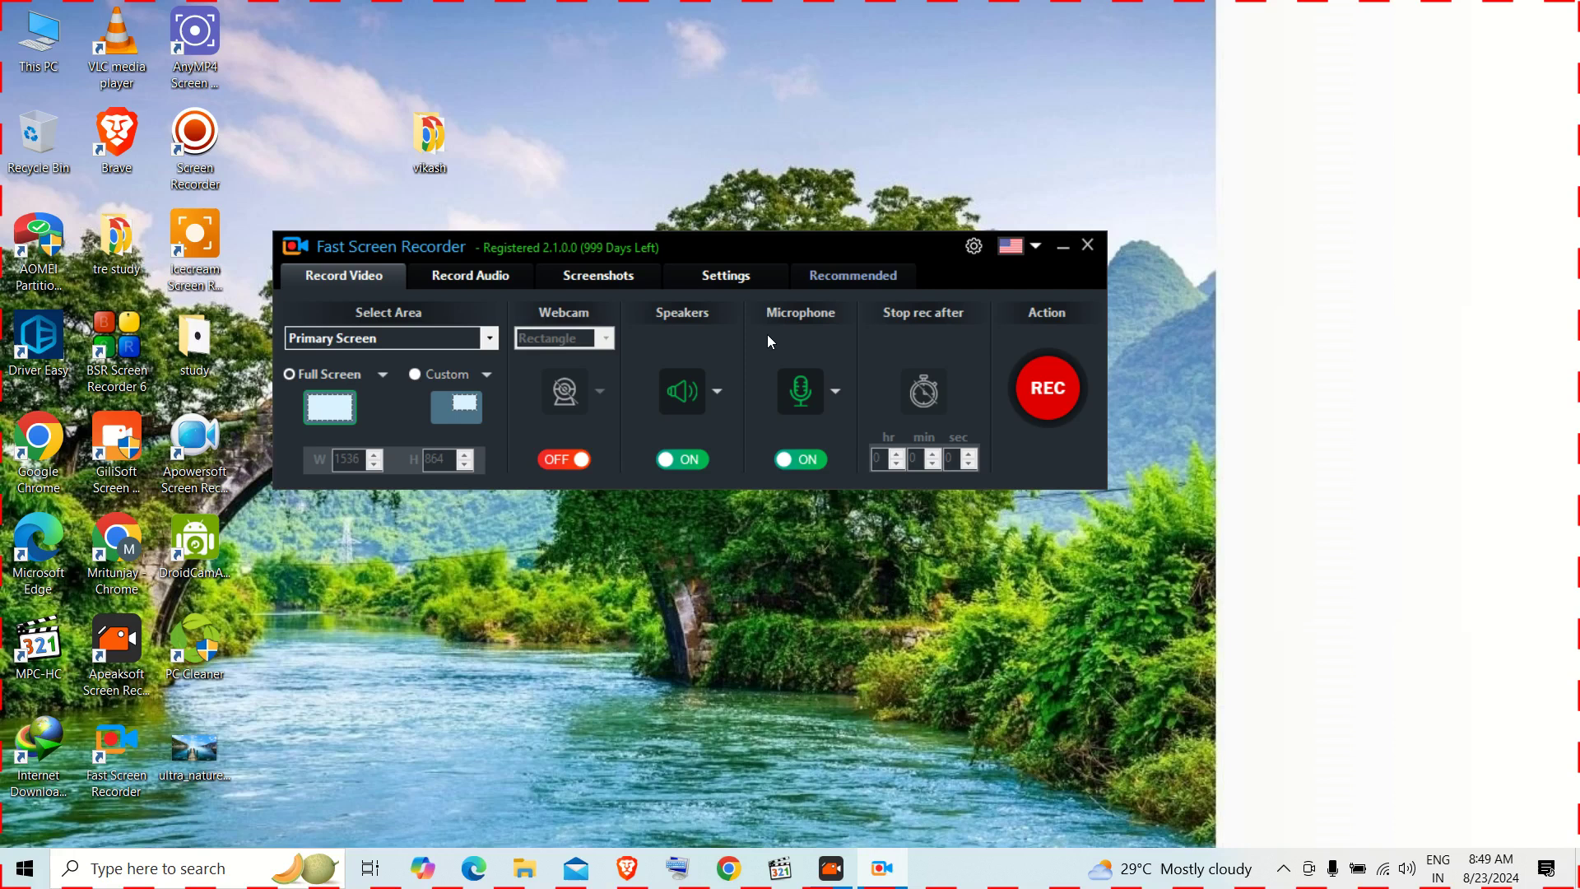
pyautogui.click(485, 278)
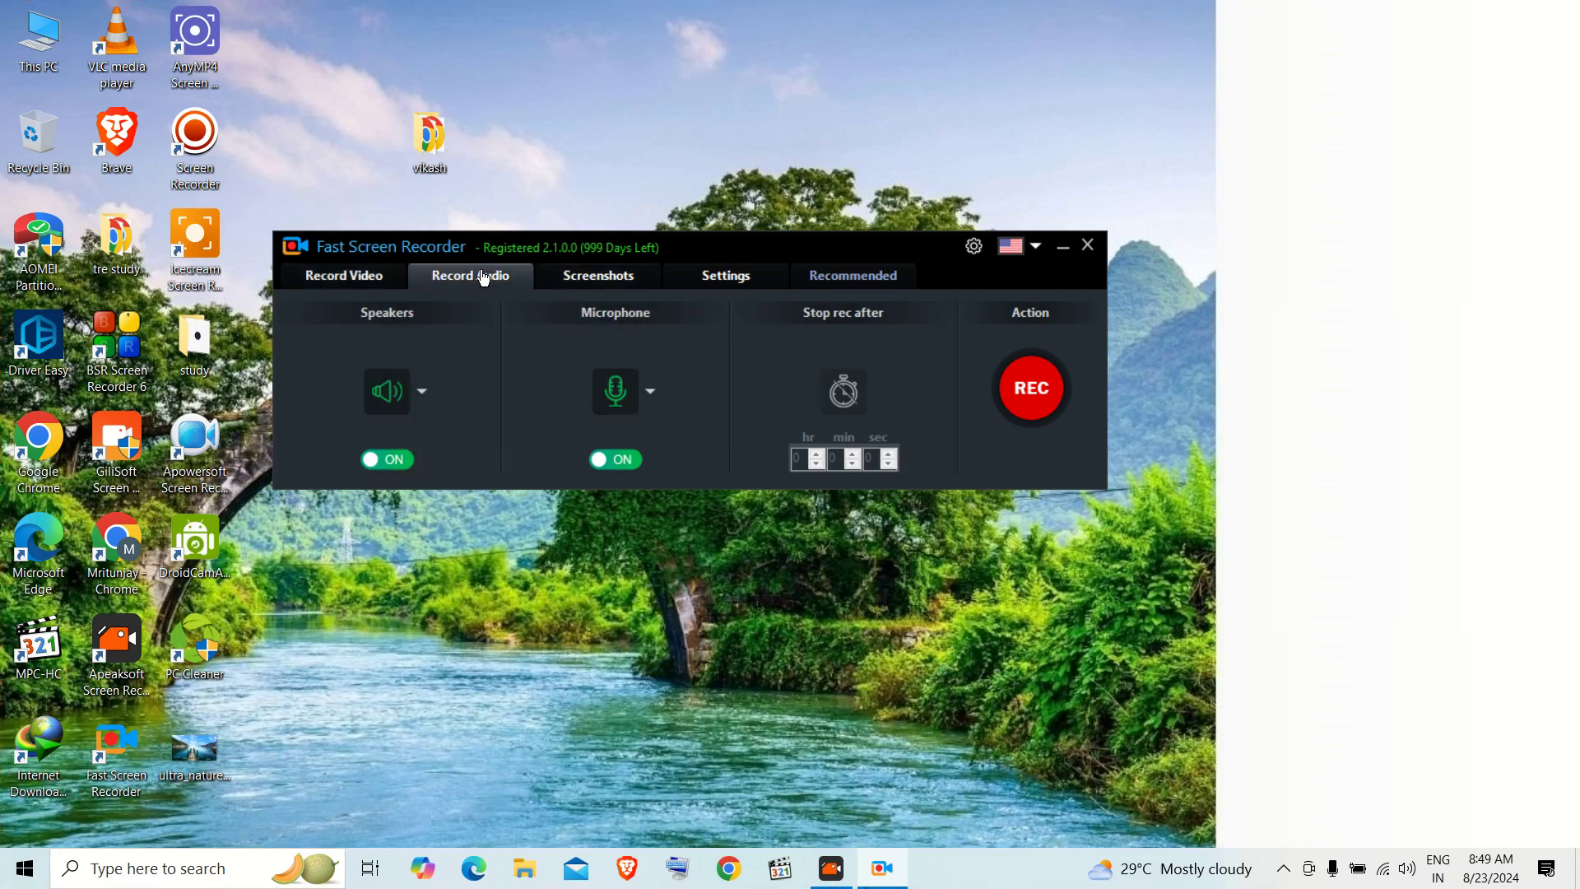
pyautogui.click(604, 282)
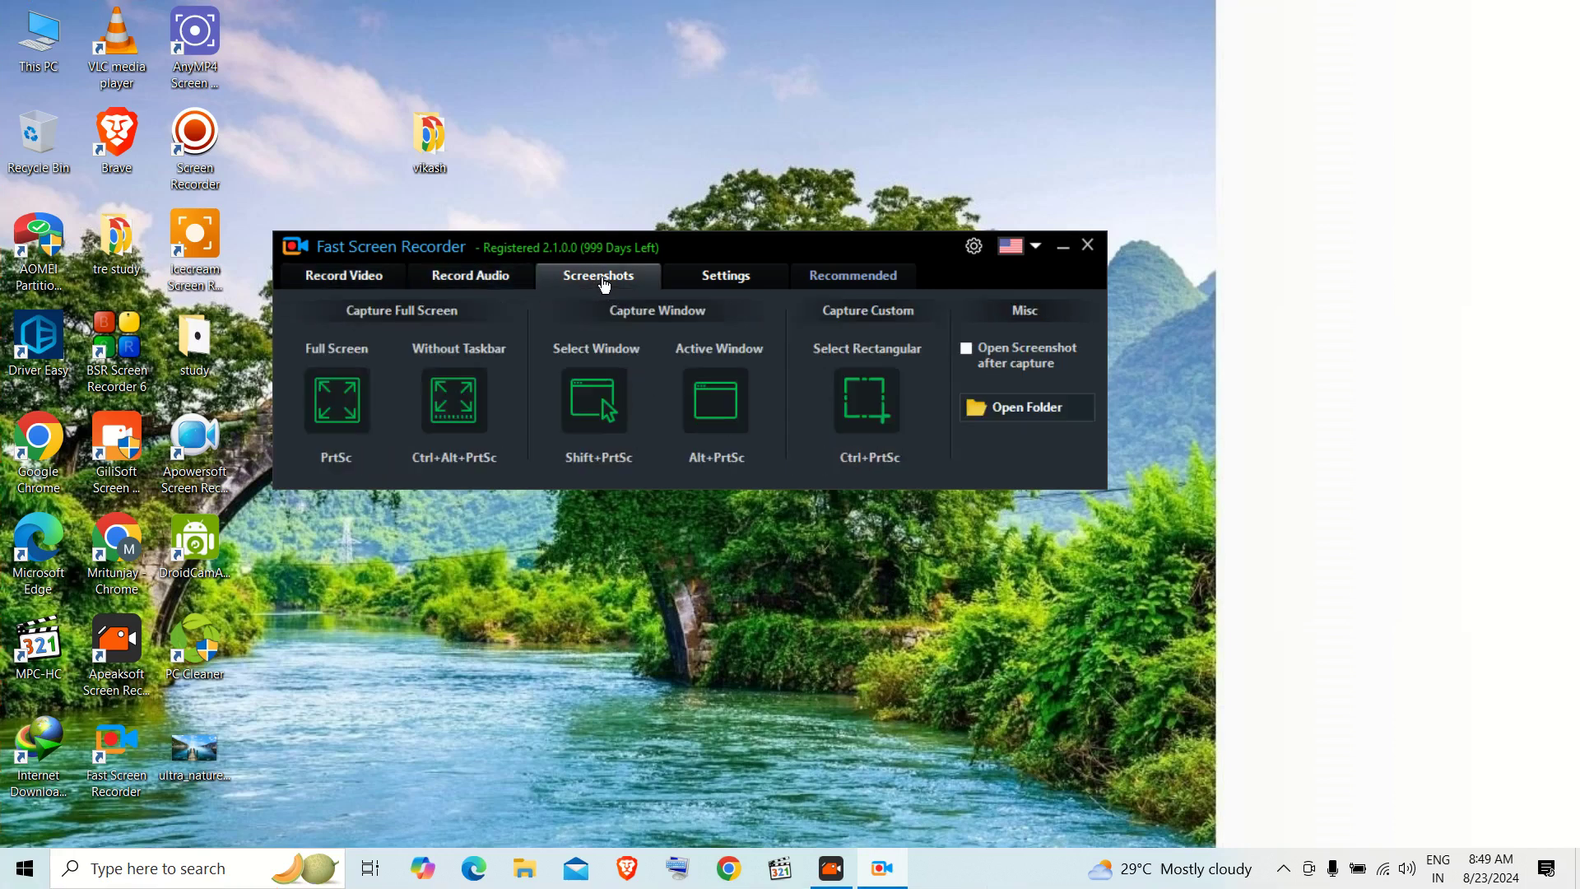
# - Disable Show Message in the recorder's settings and set the frame rate to 120
pyautogui.click(728, 276)
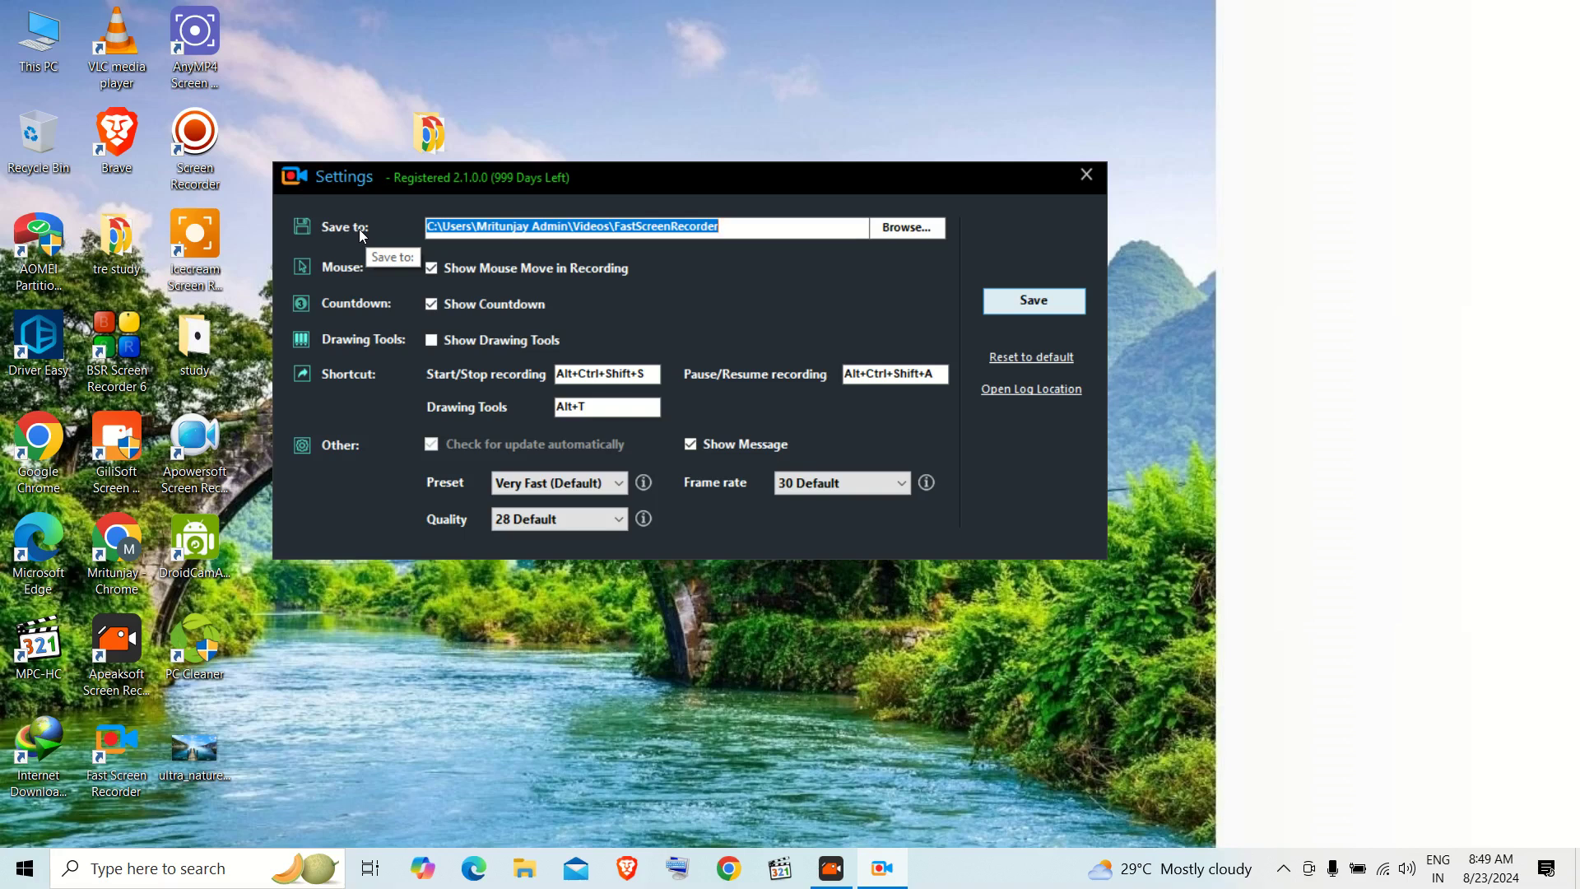
pyautogui.click(831, 864)
pyautogui.moveTo(833, 865)
pyautogui.click(640, 373)
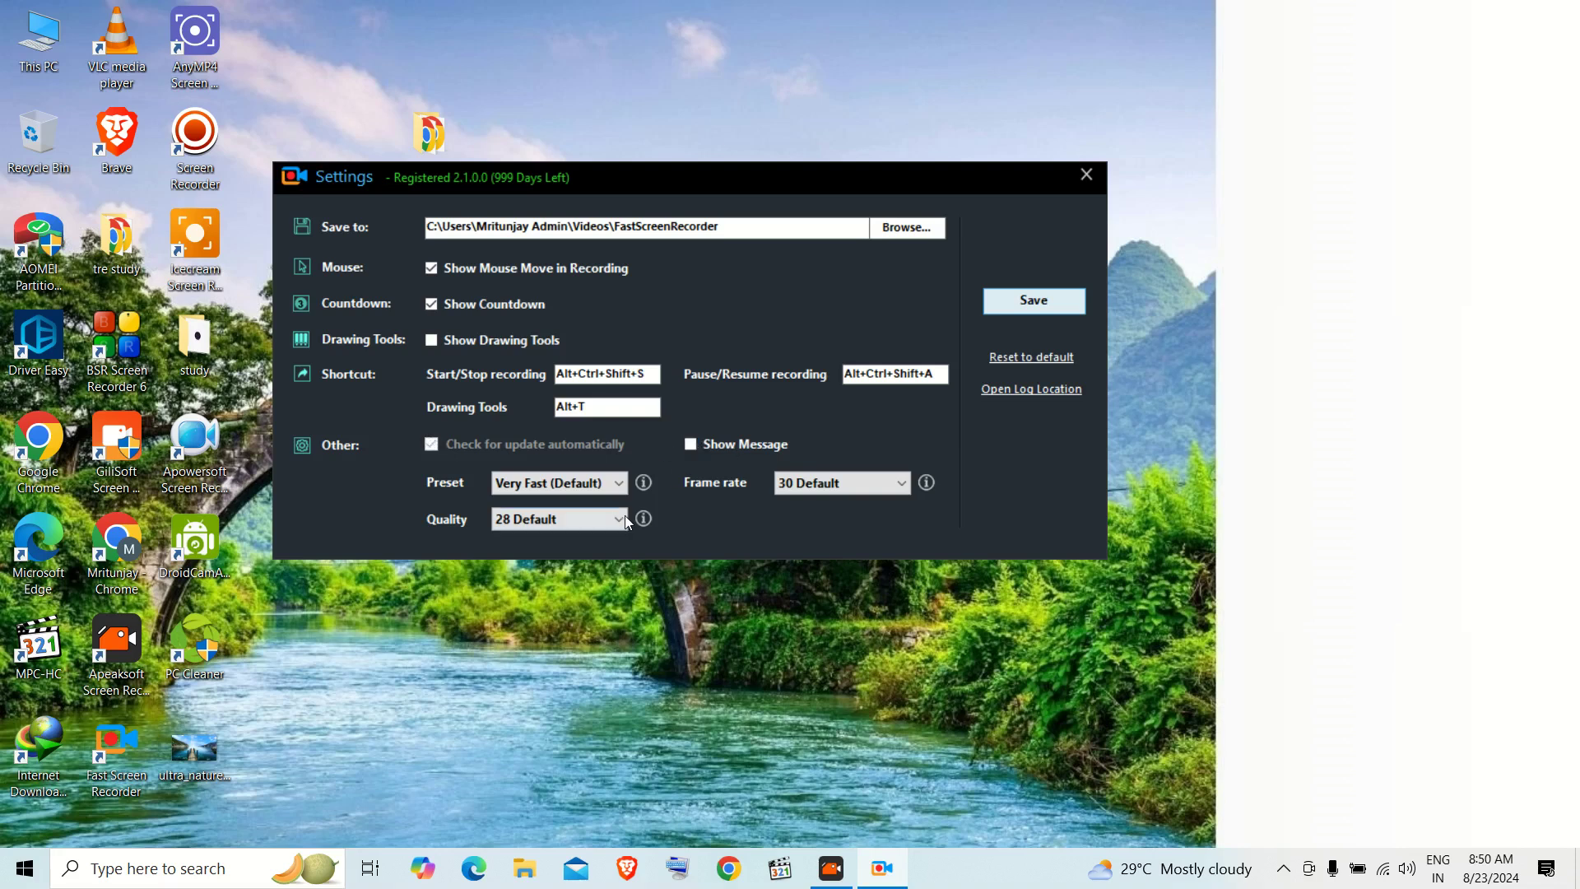
pyautogui.click(842, 492)
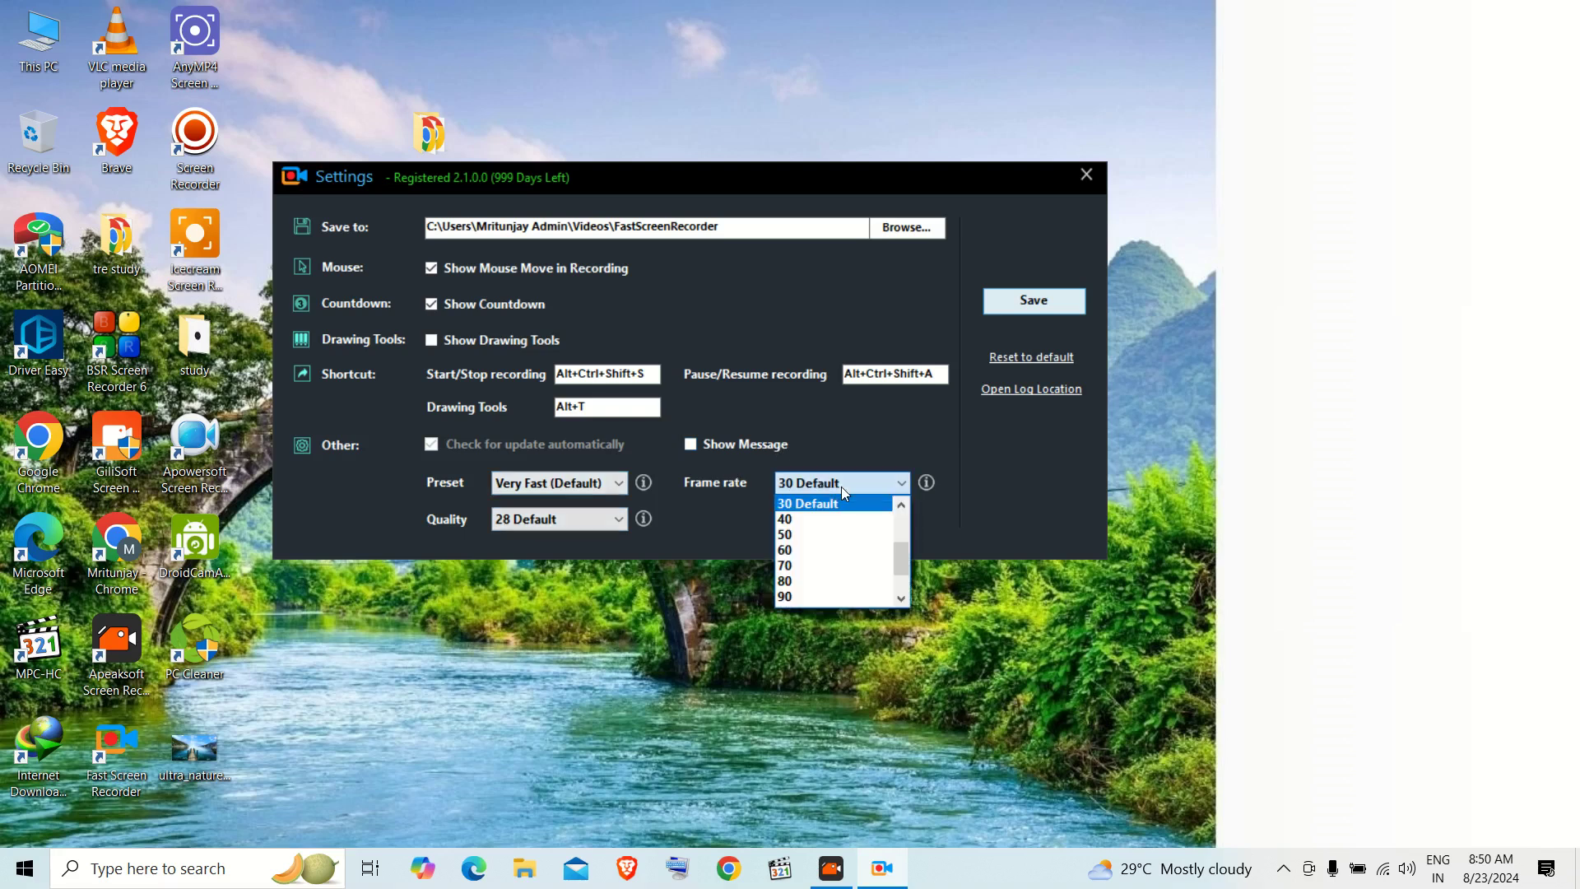
pyautogui.scroll(-1, 831, 568)
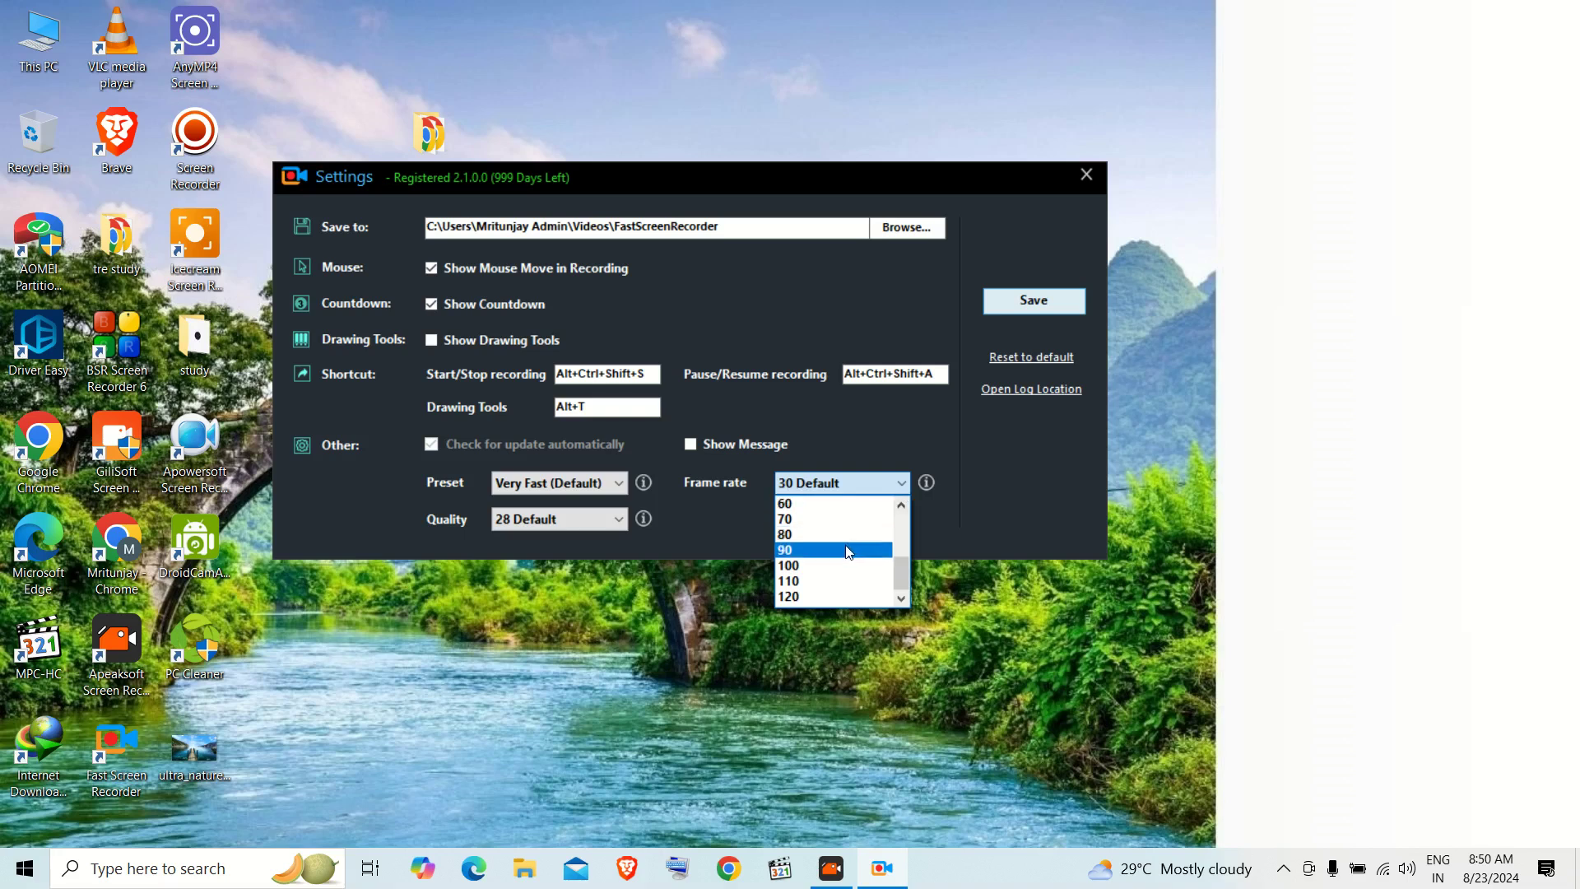
pyautogui.click(796, 592)
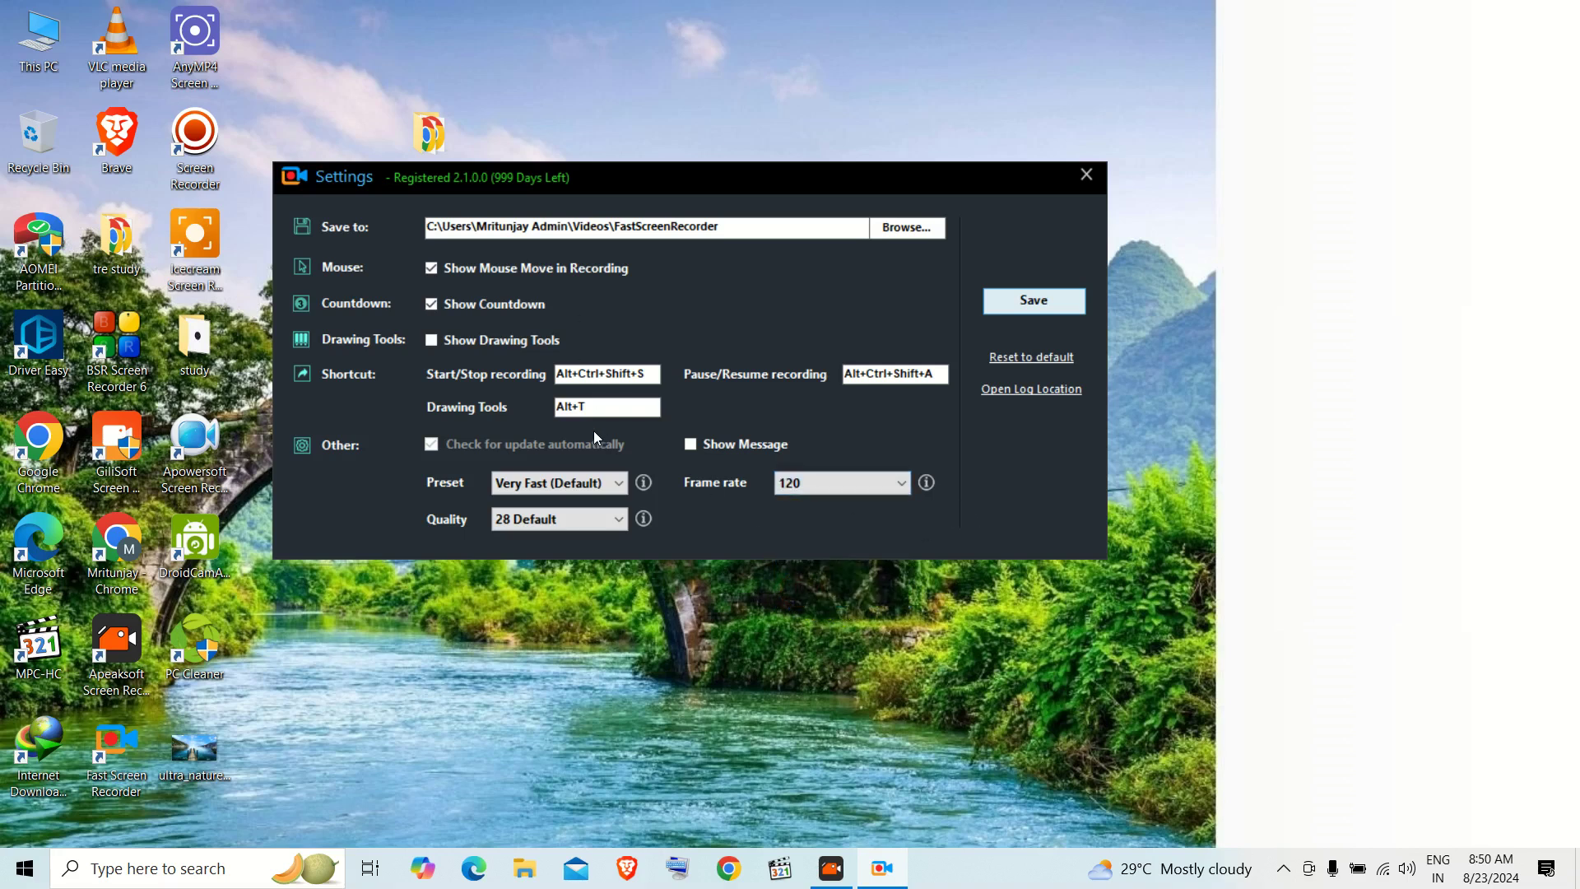
# - Review the quality and preset choices without changing them, and close the settings with the changes saved
pyautogui.click(595, 518)
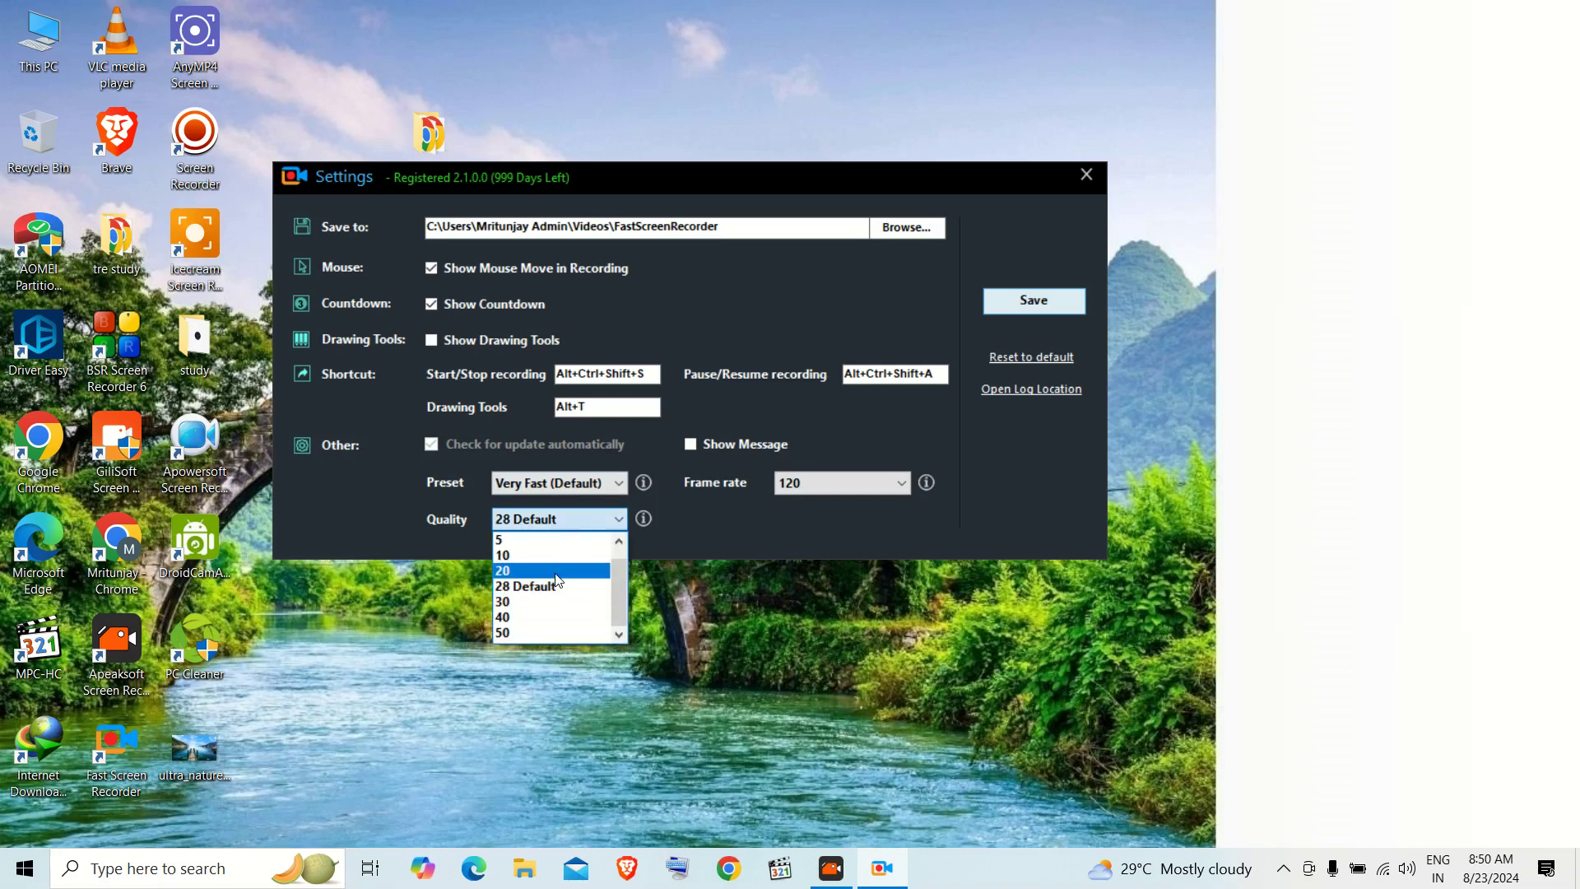
pyautogui.click(387, 506)
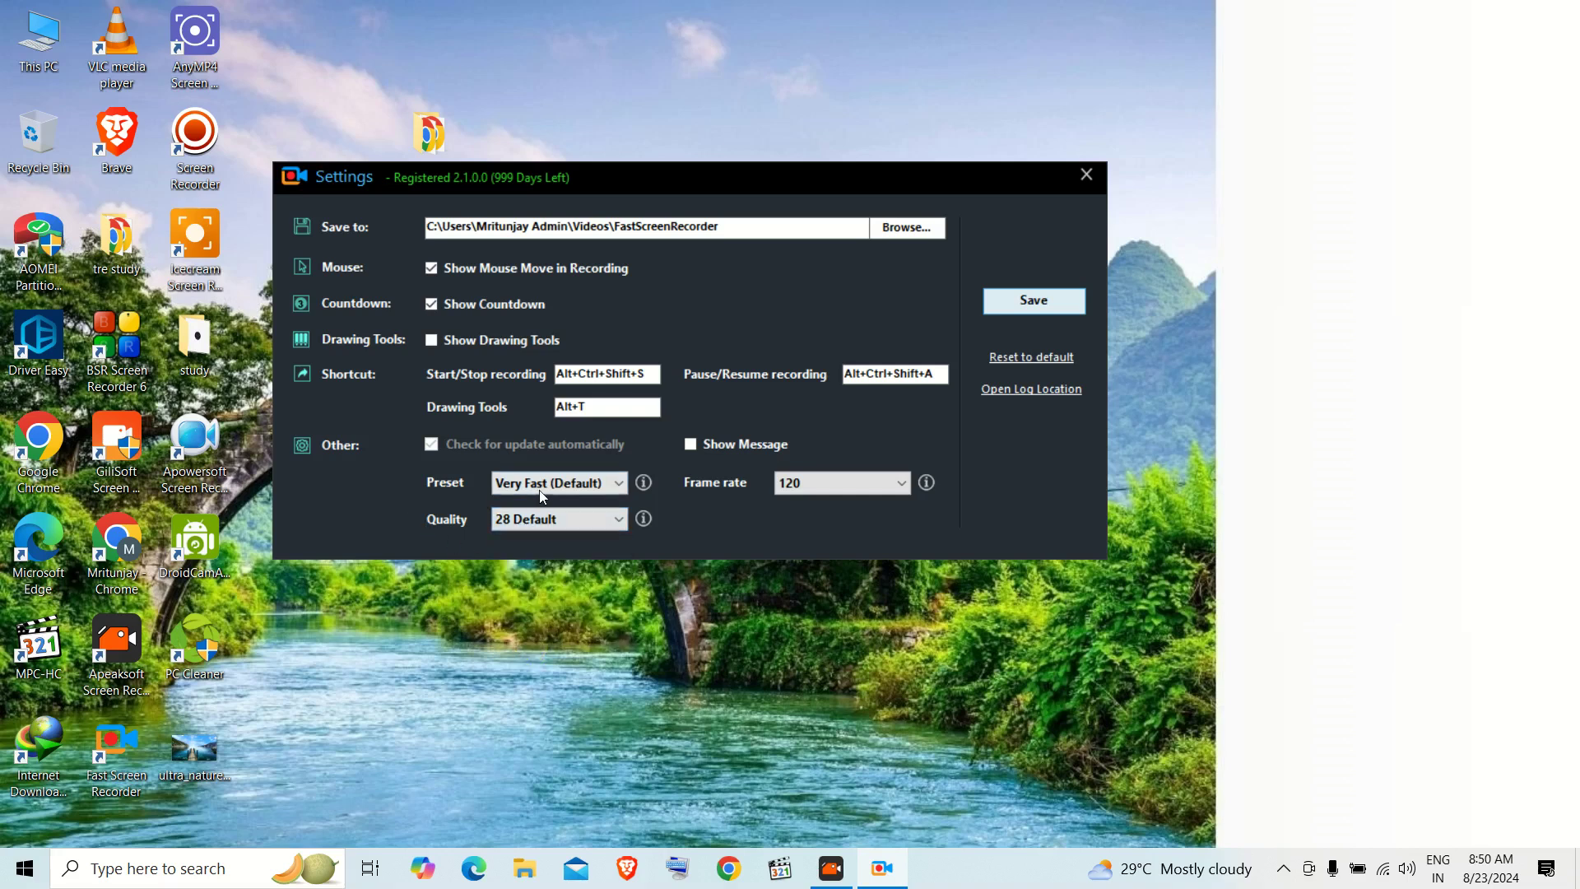
pyautogui.click(580, 490)
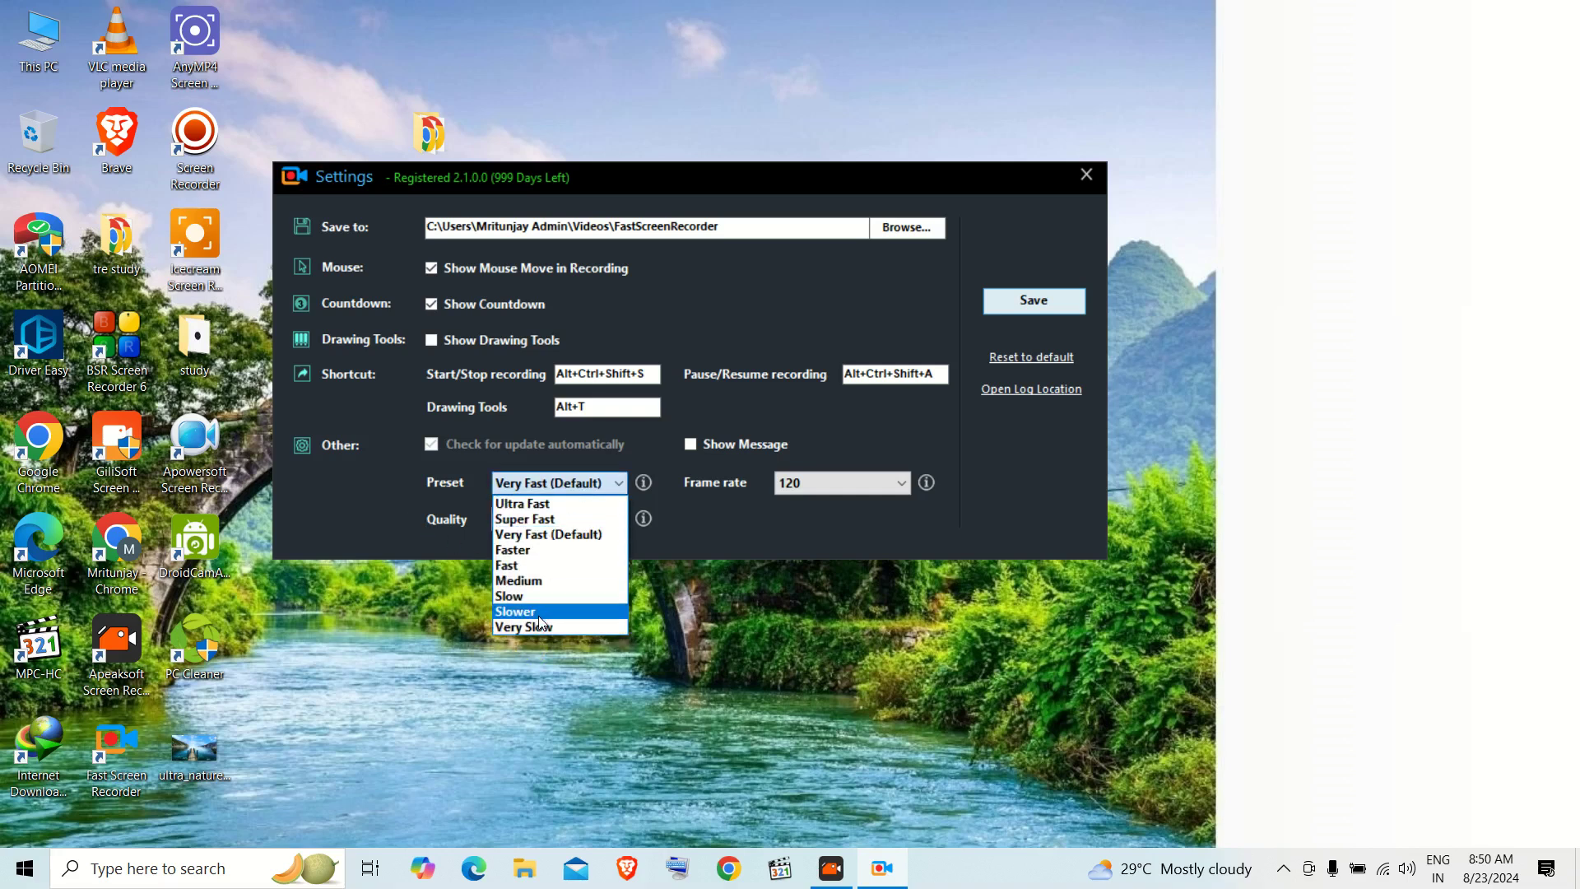
pyautogui.click(352, 503)
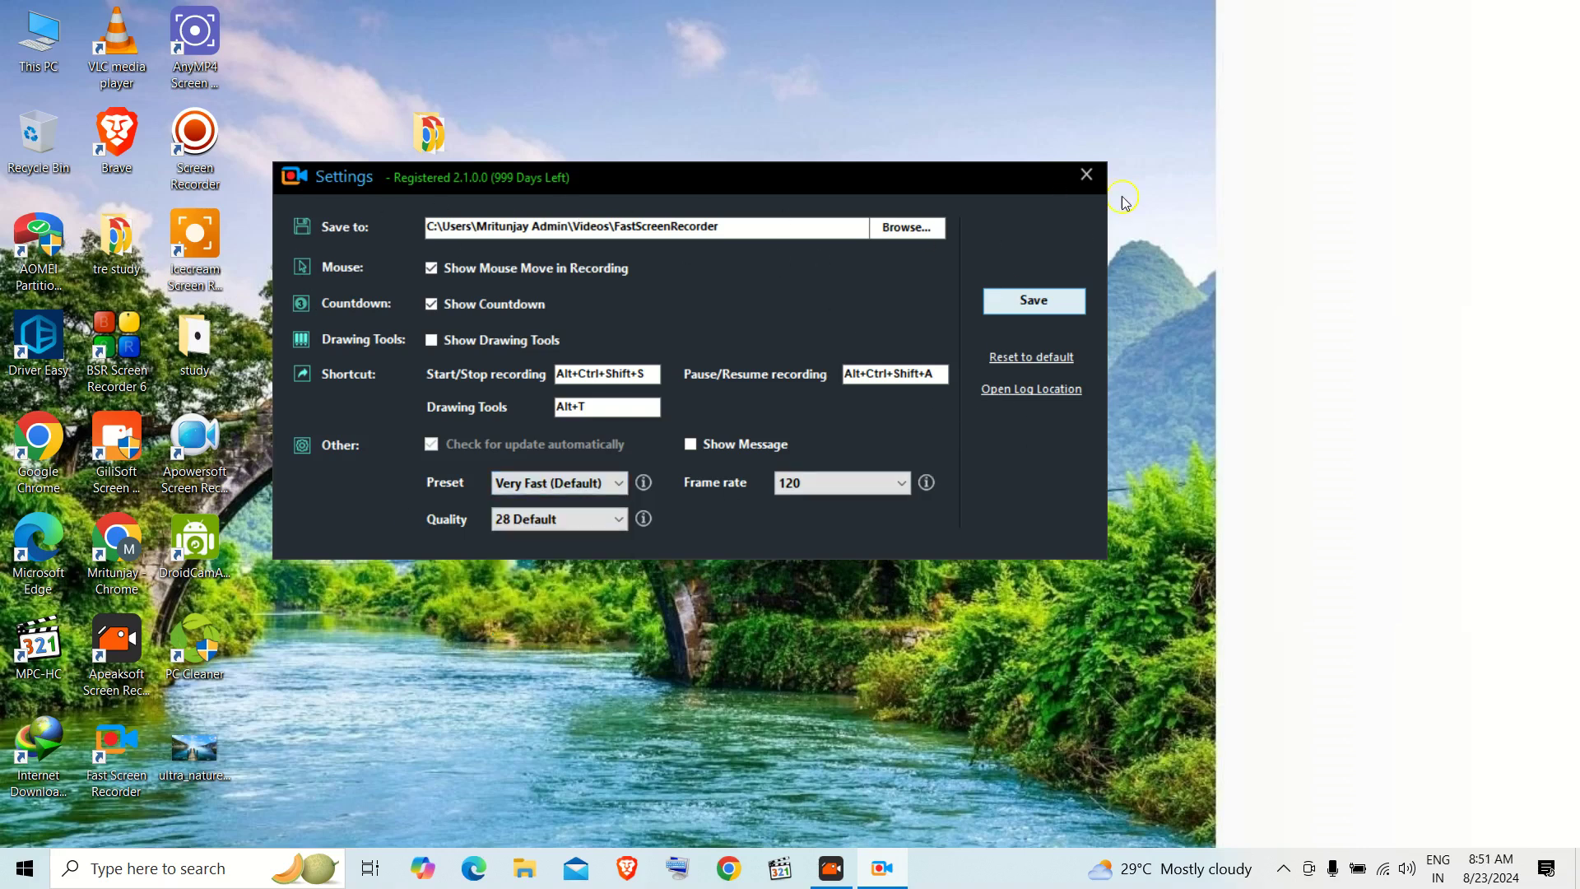
pyautogui.click(1087, 175)
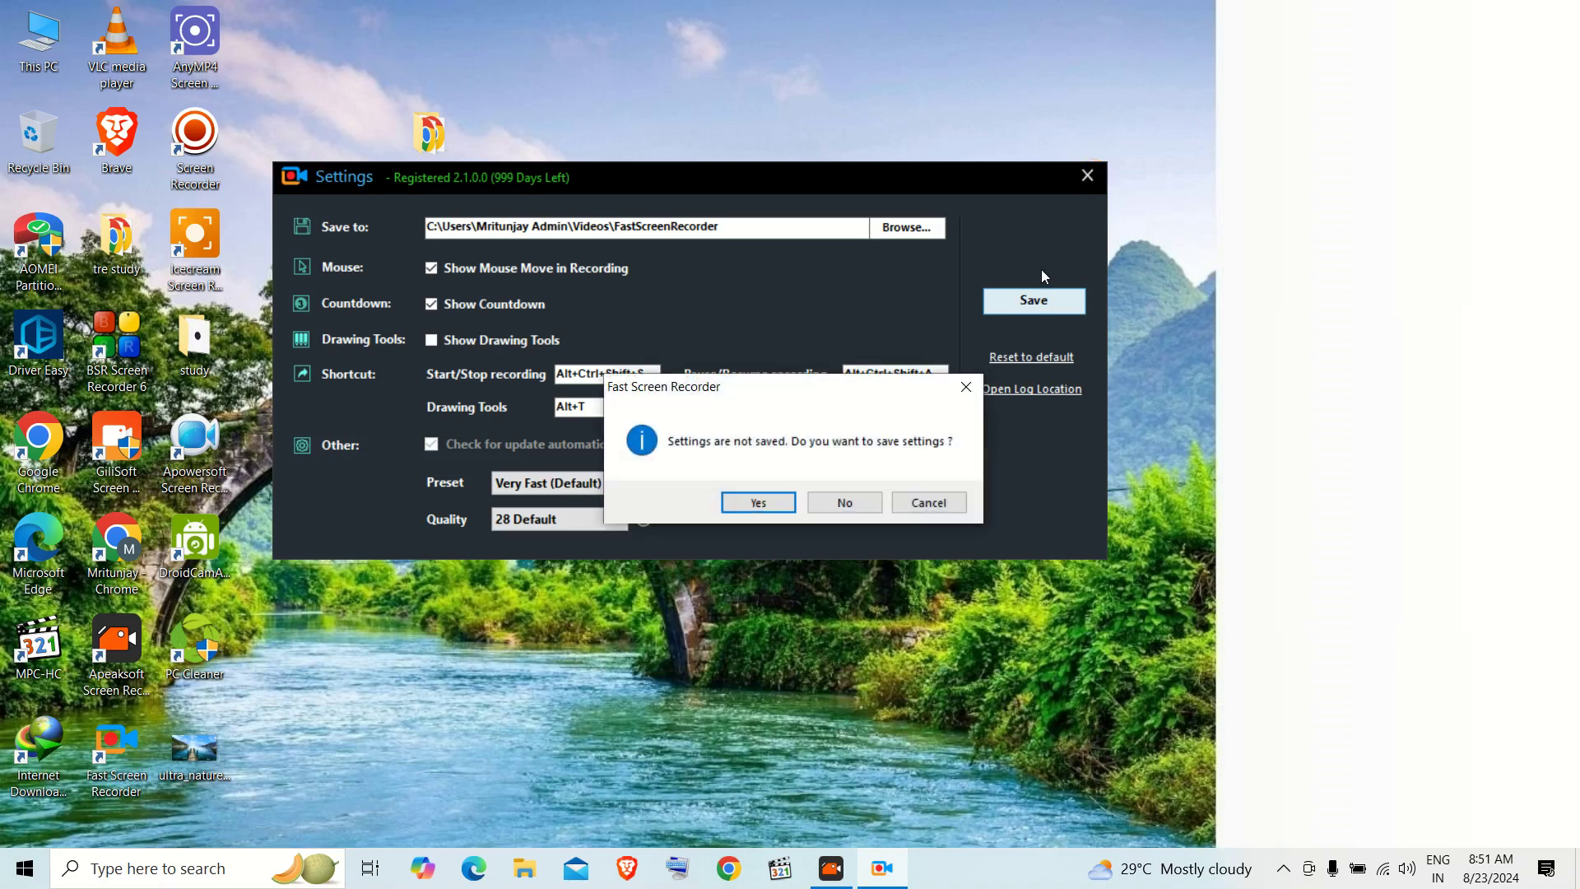
pyautogui.click(758, 502)
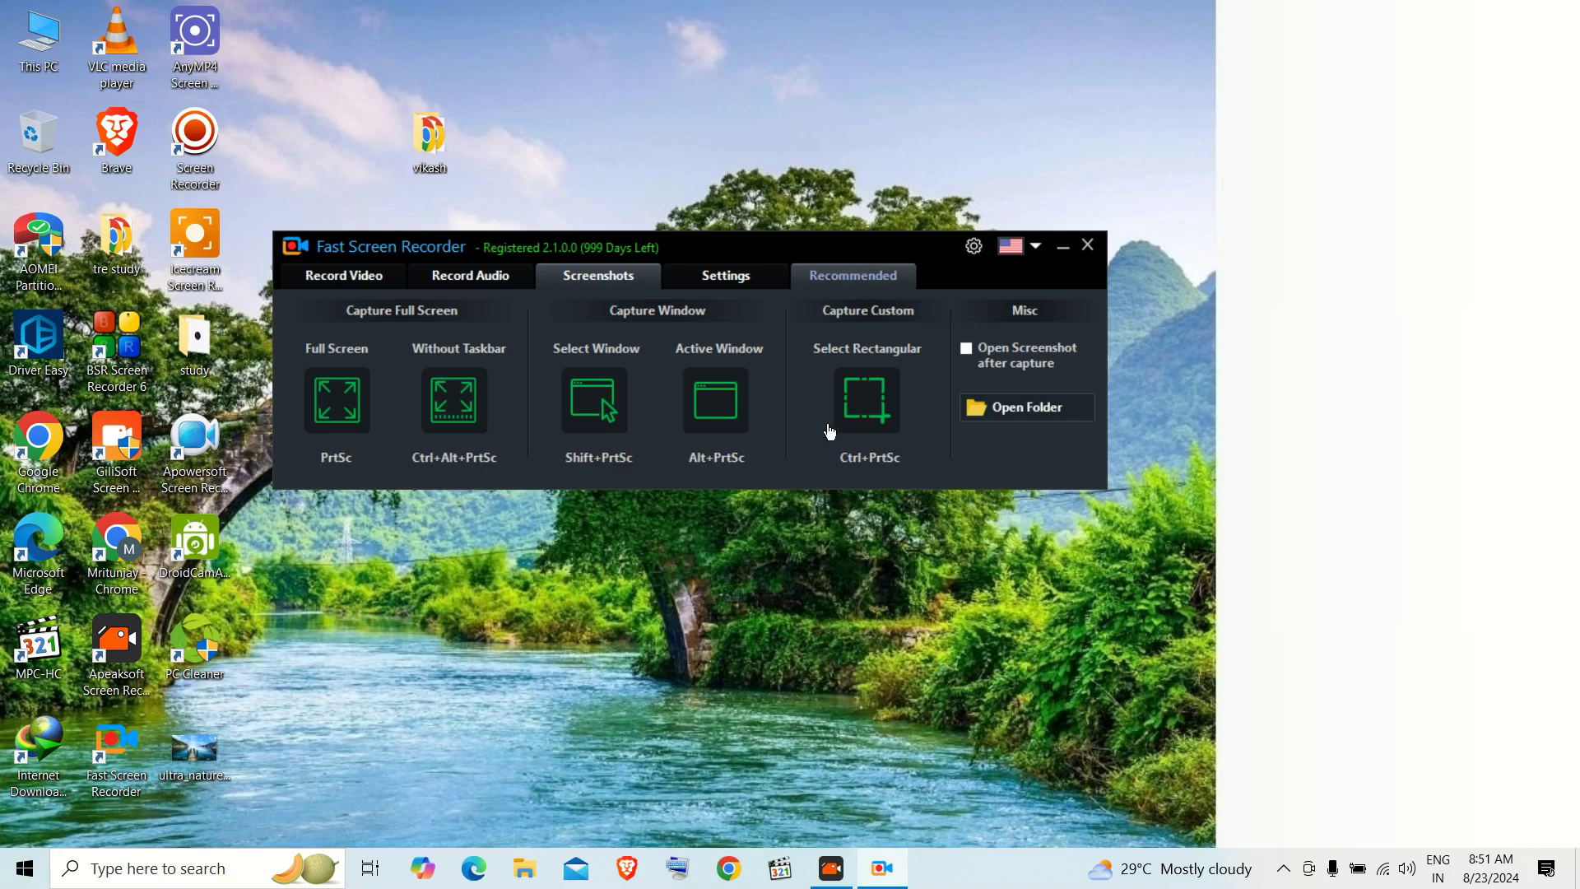
# - View the recommended products and the list of available interface languages, keeping English
pyautogui.click(818, 275)
pyautogui.click(1548, 42)
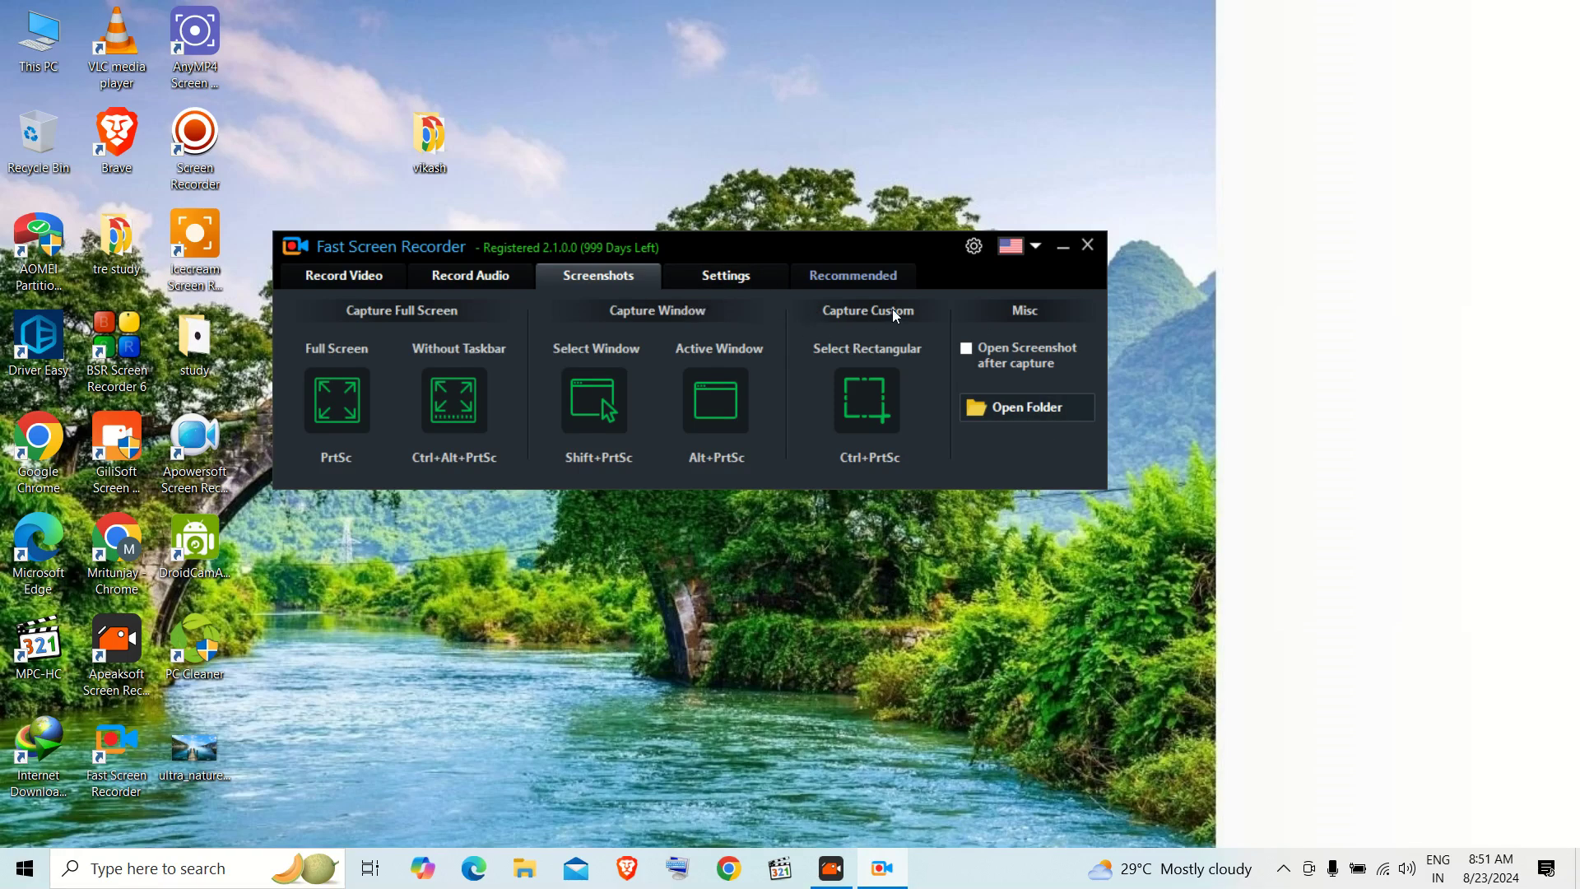
pyautogui.click(1036, 246)
pyautogui.click(1036, 247)
pyautogui.click(1036, 248)
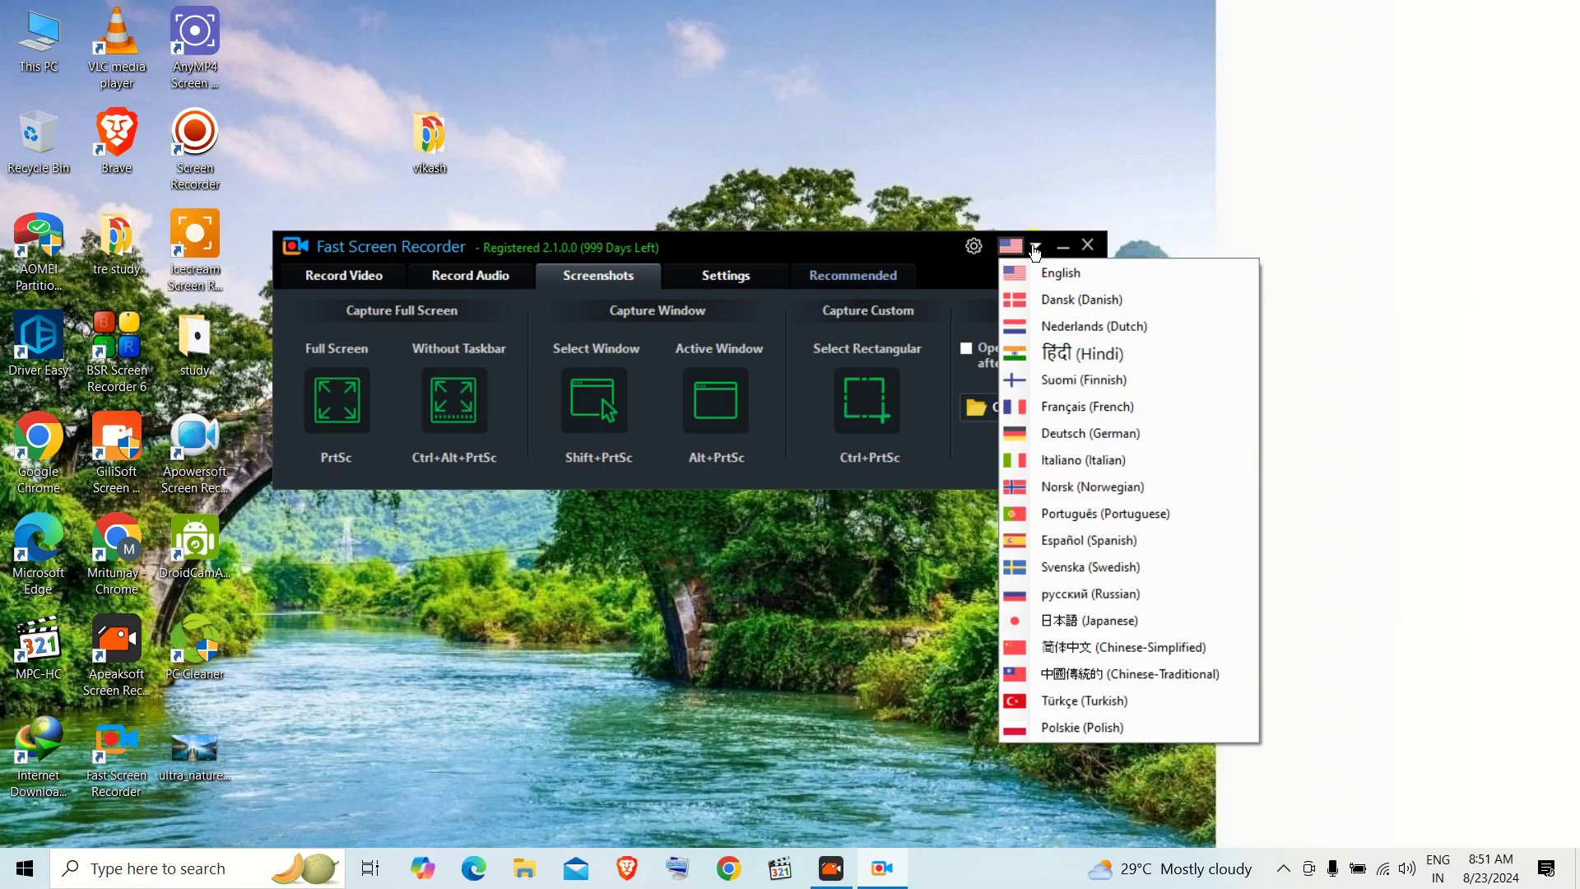
pyautogui.click(905, 247)
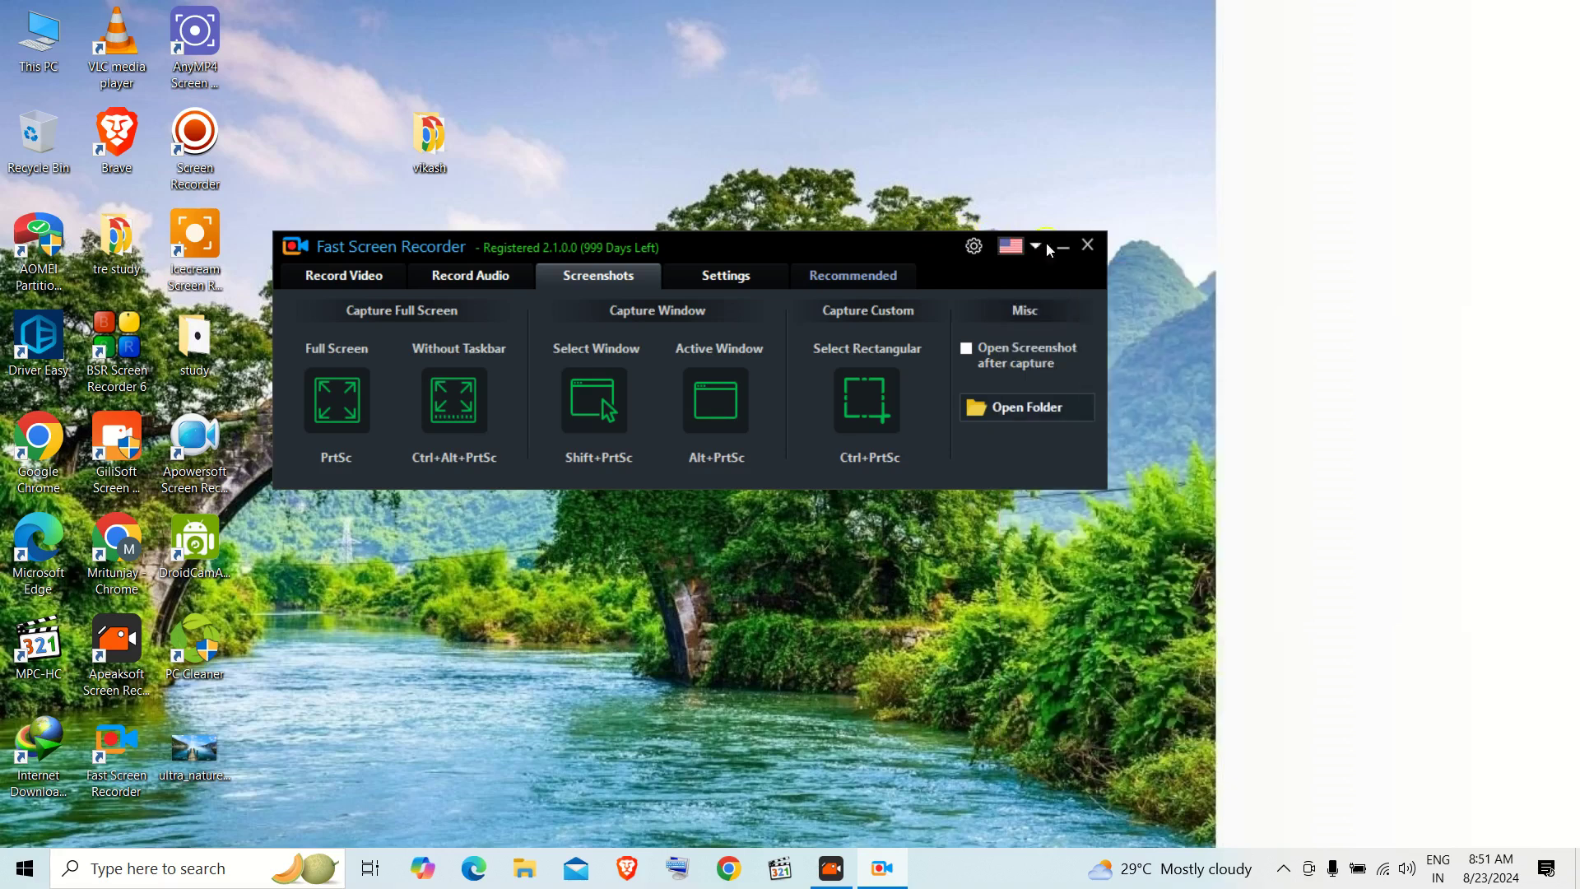
# - Review the recorder's saved options and close the settings without making changes
pyautogui.click(977, 248)
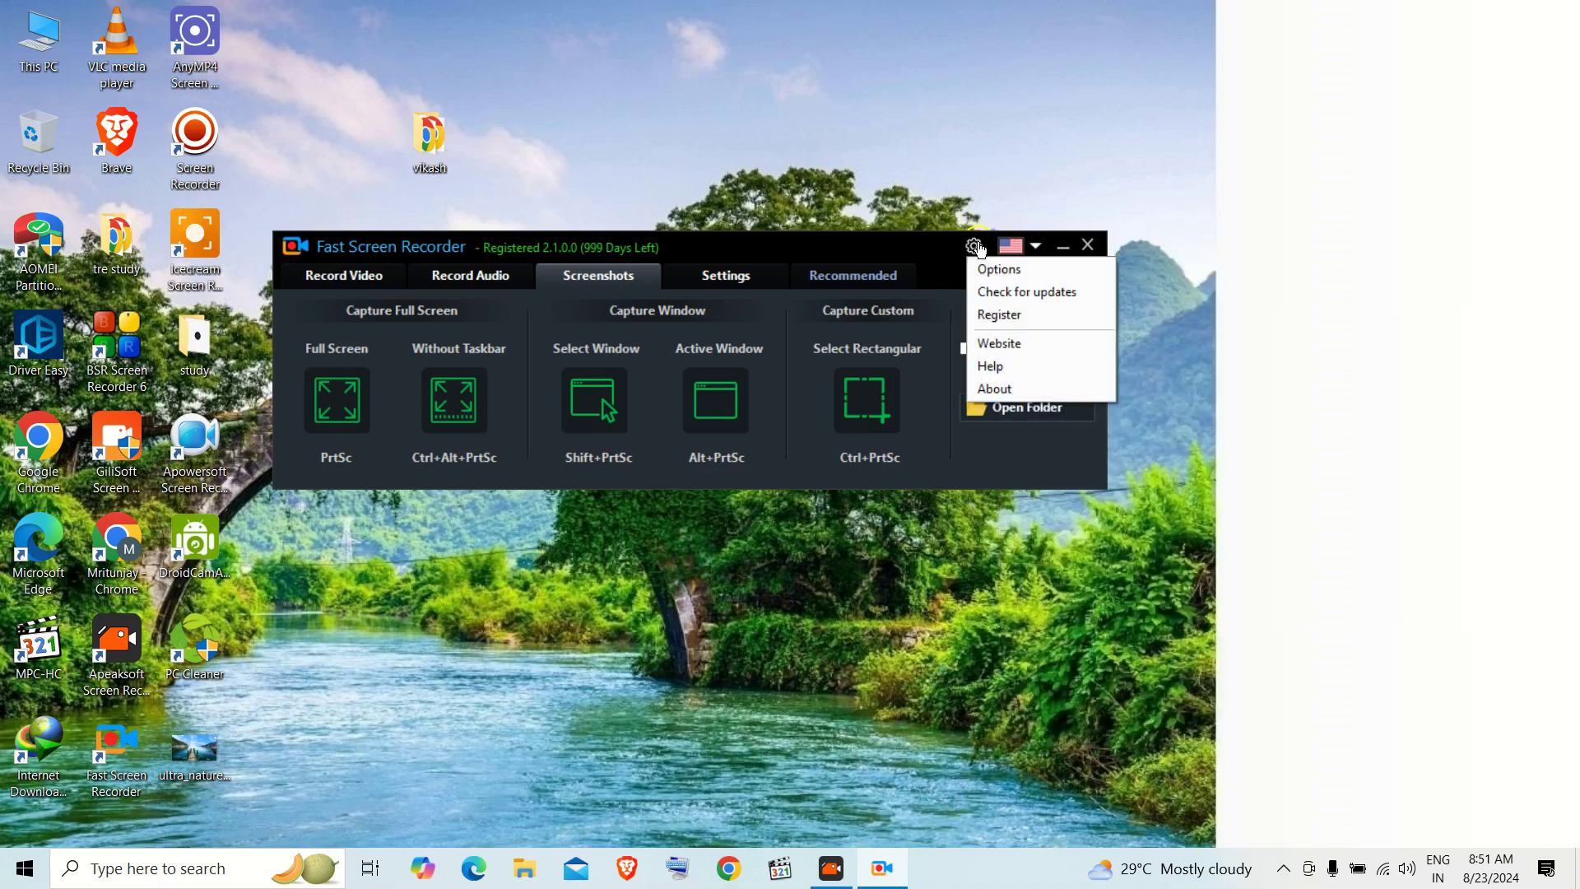
pyautogui.click(1015, 272)
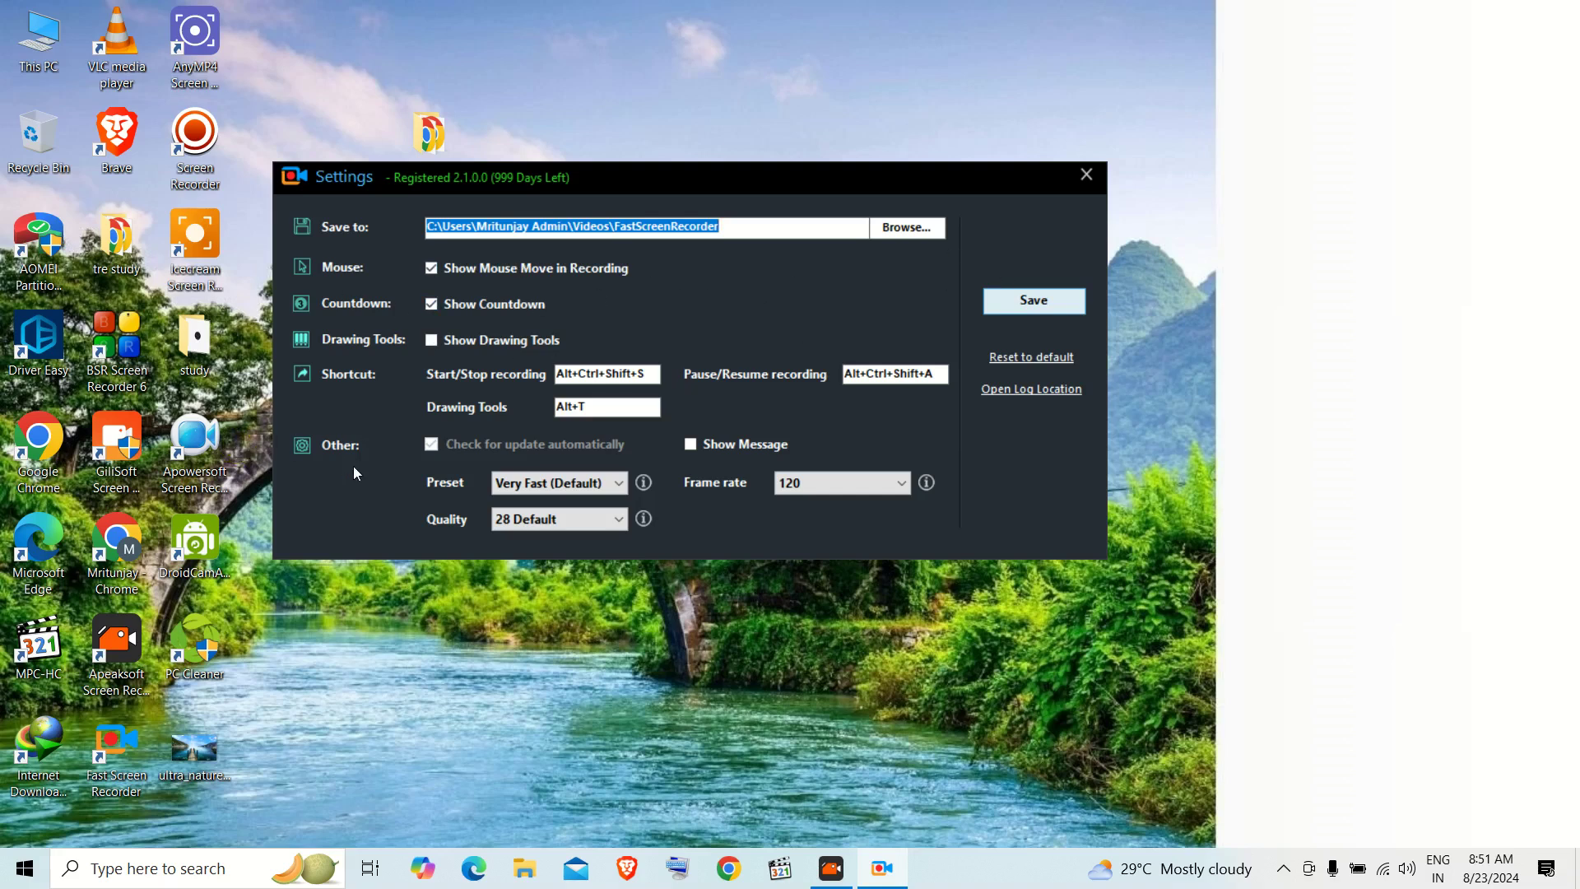
pyautogui.click(1087, 176)
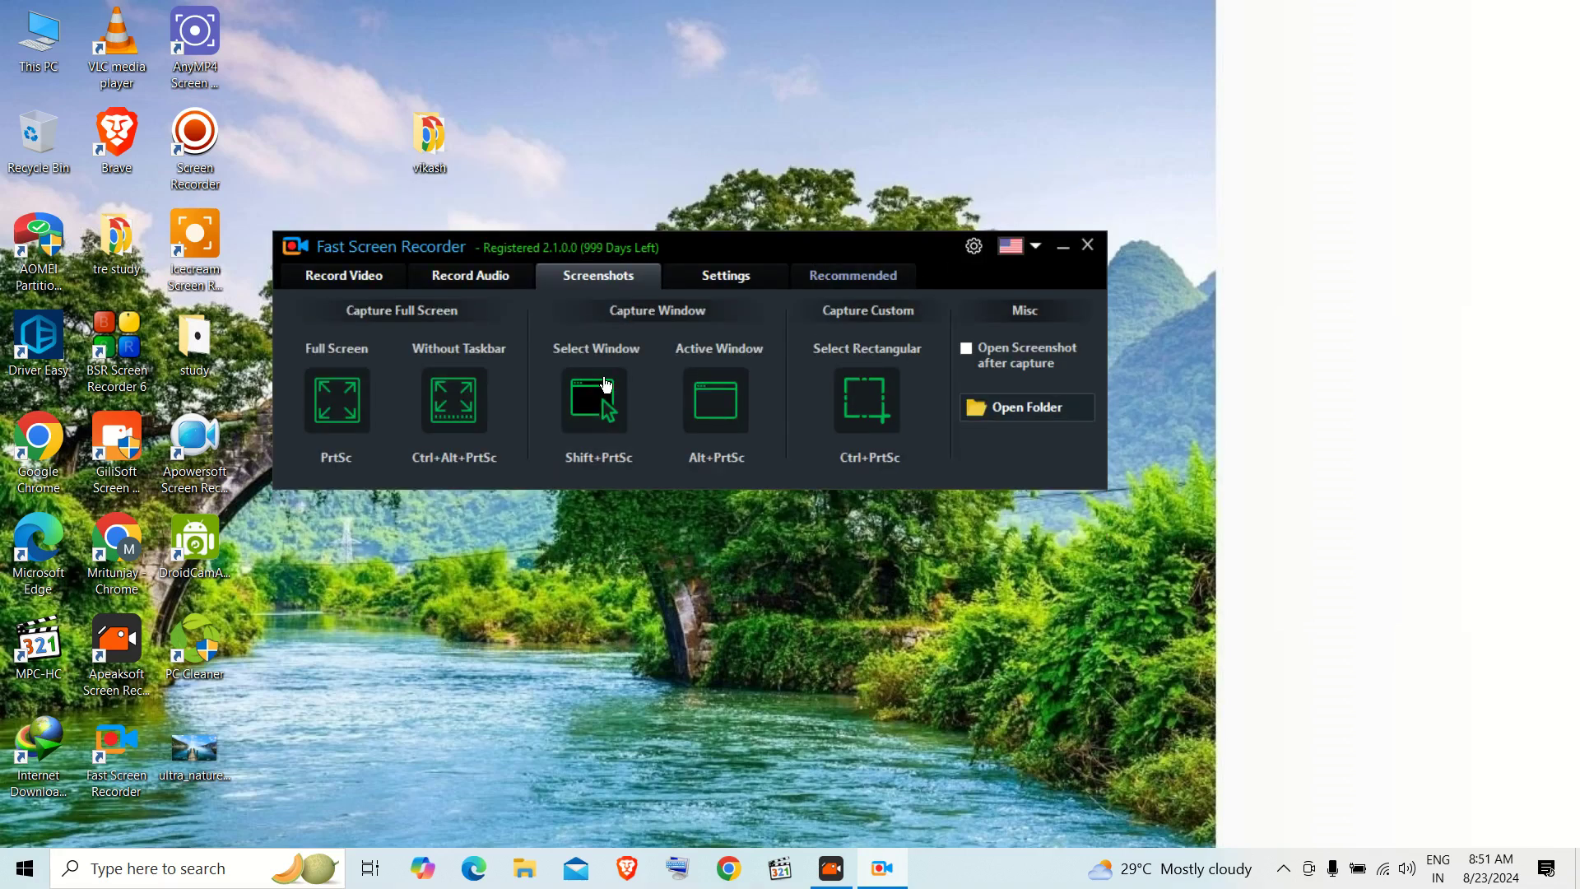
# - Return to the video recording options and check the list of microphone sources
pyautogui.click(332, 281)
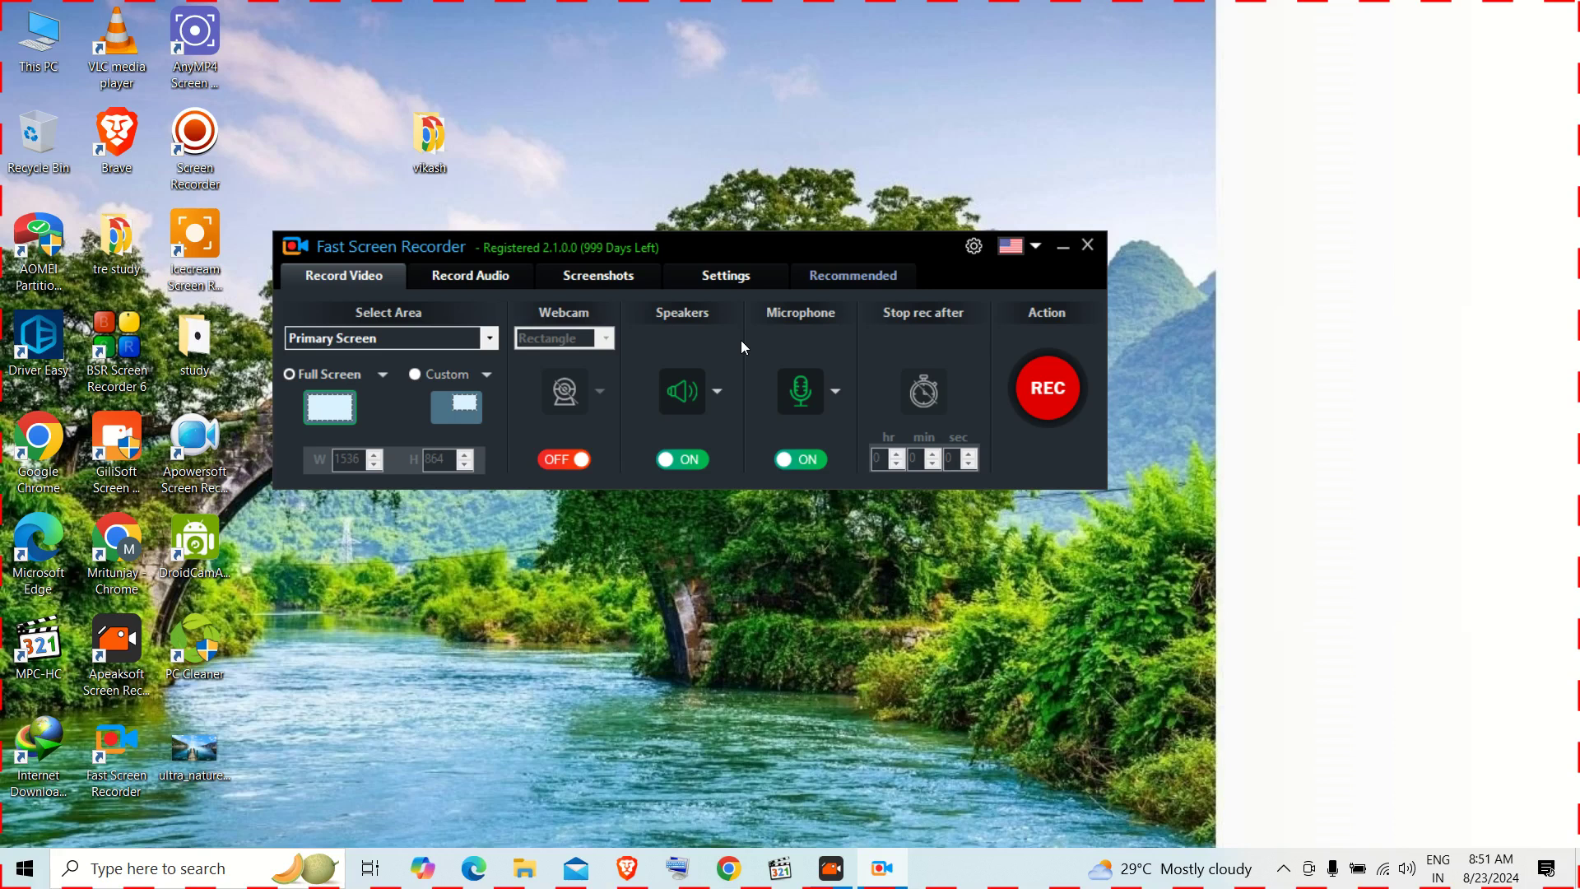
pyautogui.click(834, 392)
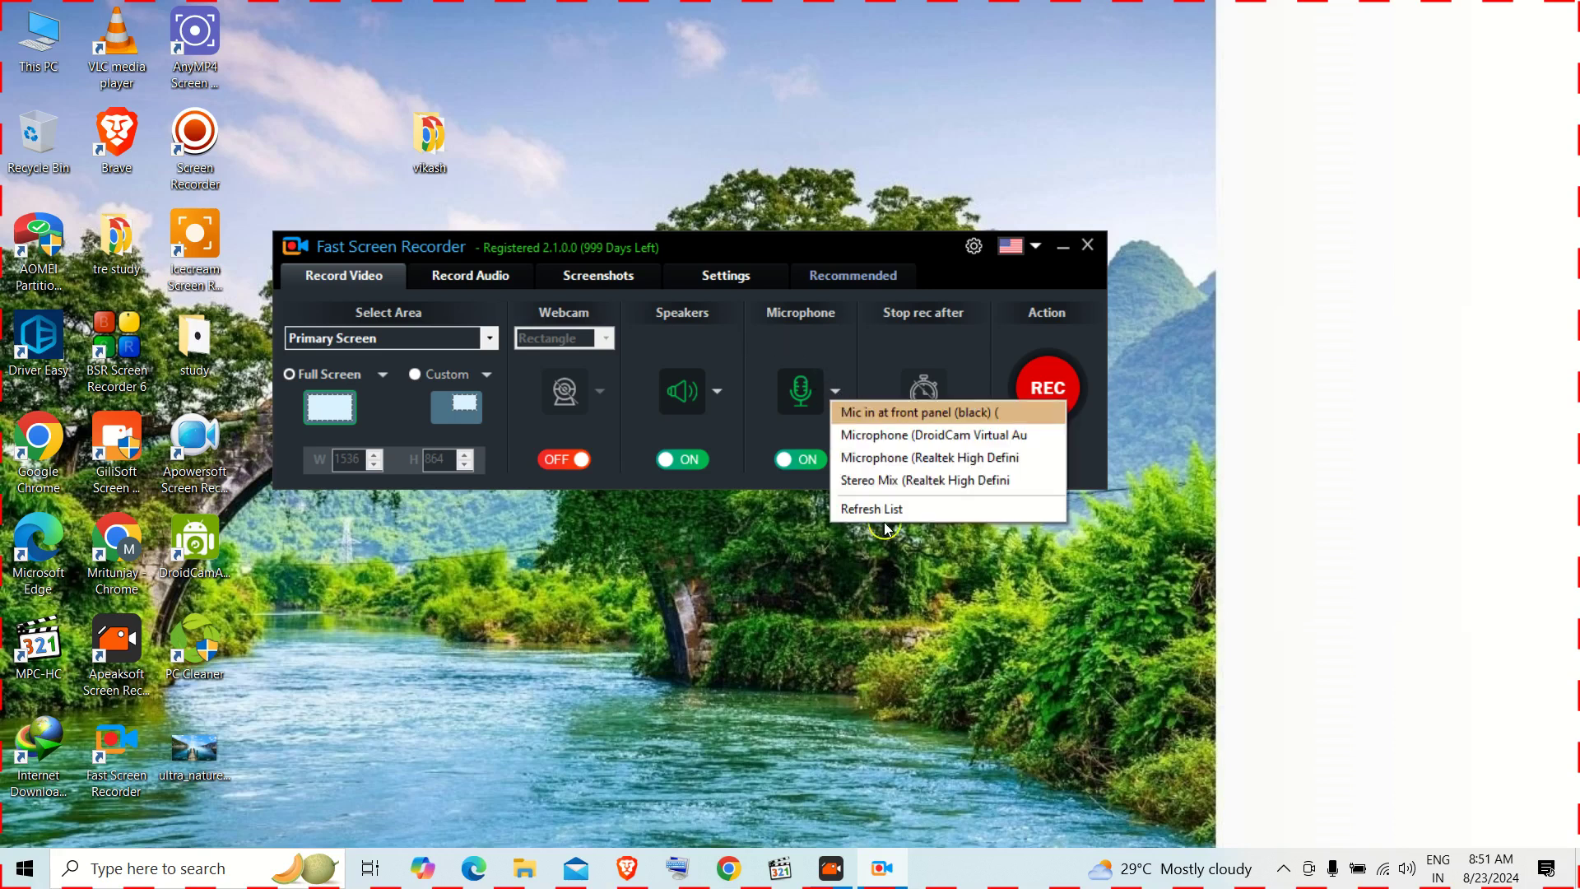
pyautogui.click(837, 347)
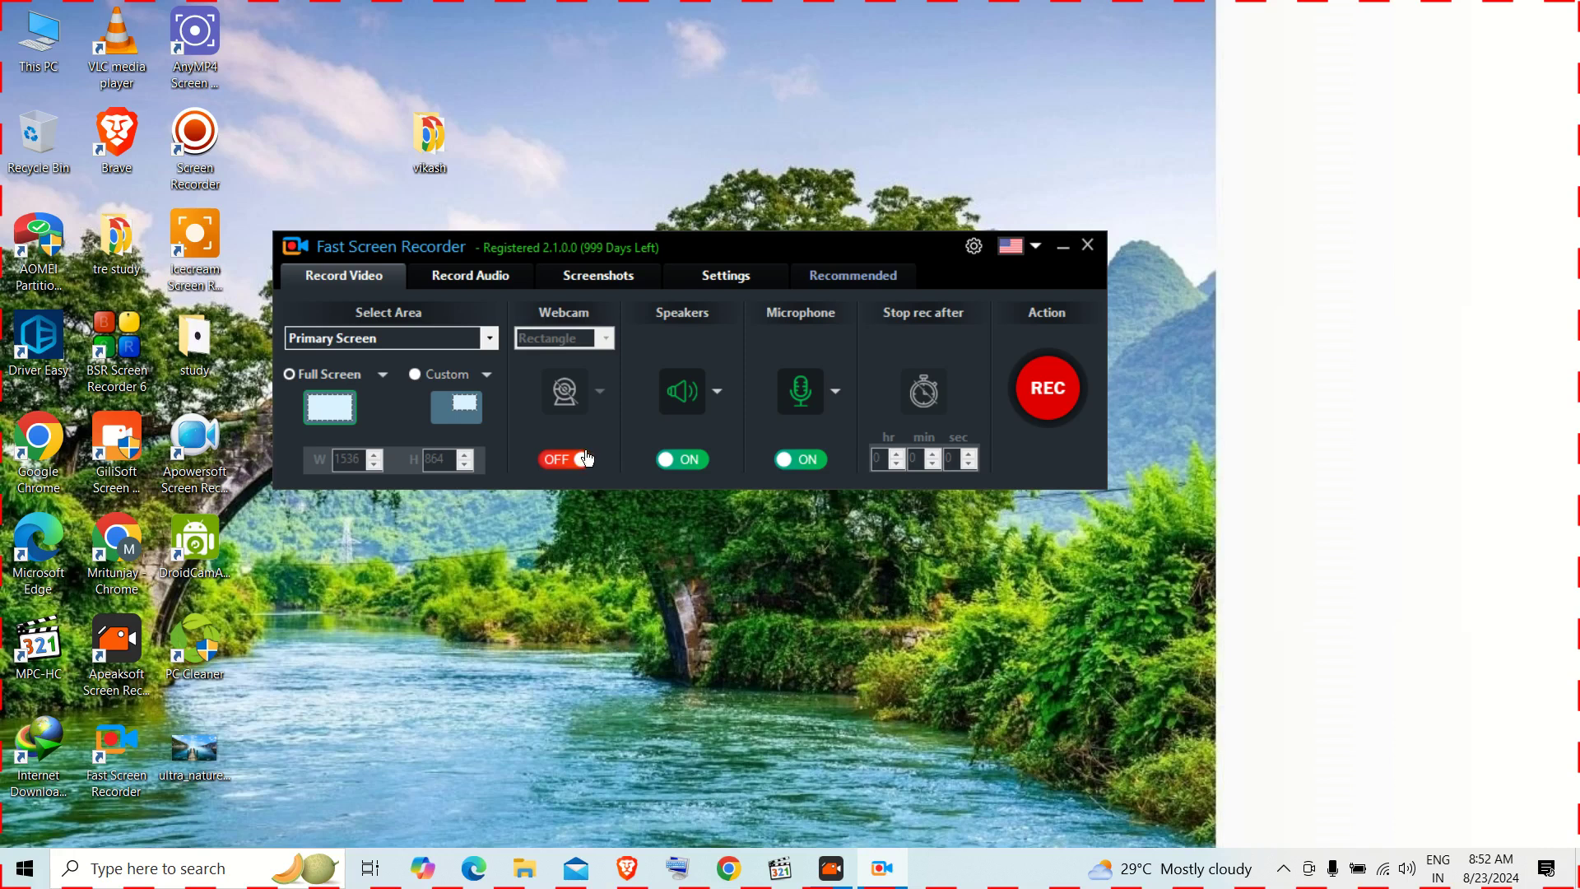
# - Reopen the settings and examine the frame rate choices, keeping the selected value
pyautogui.click(734, 280)
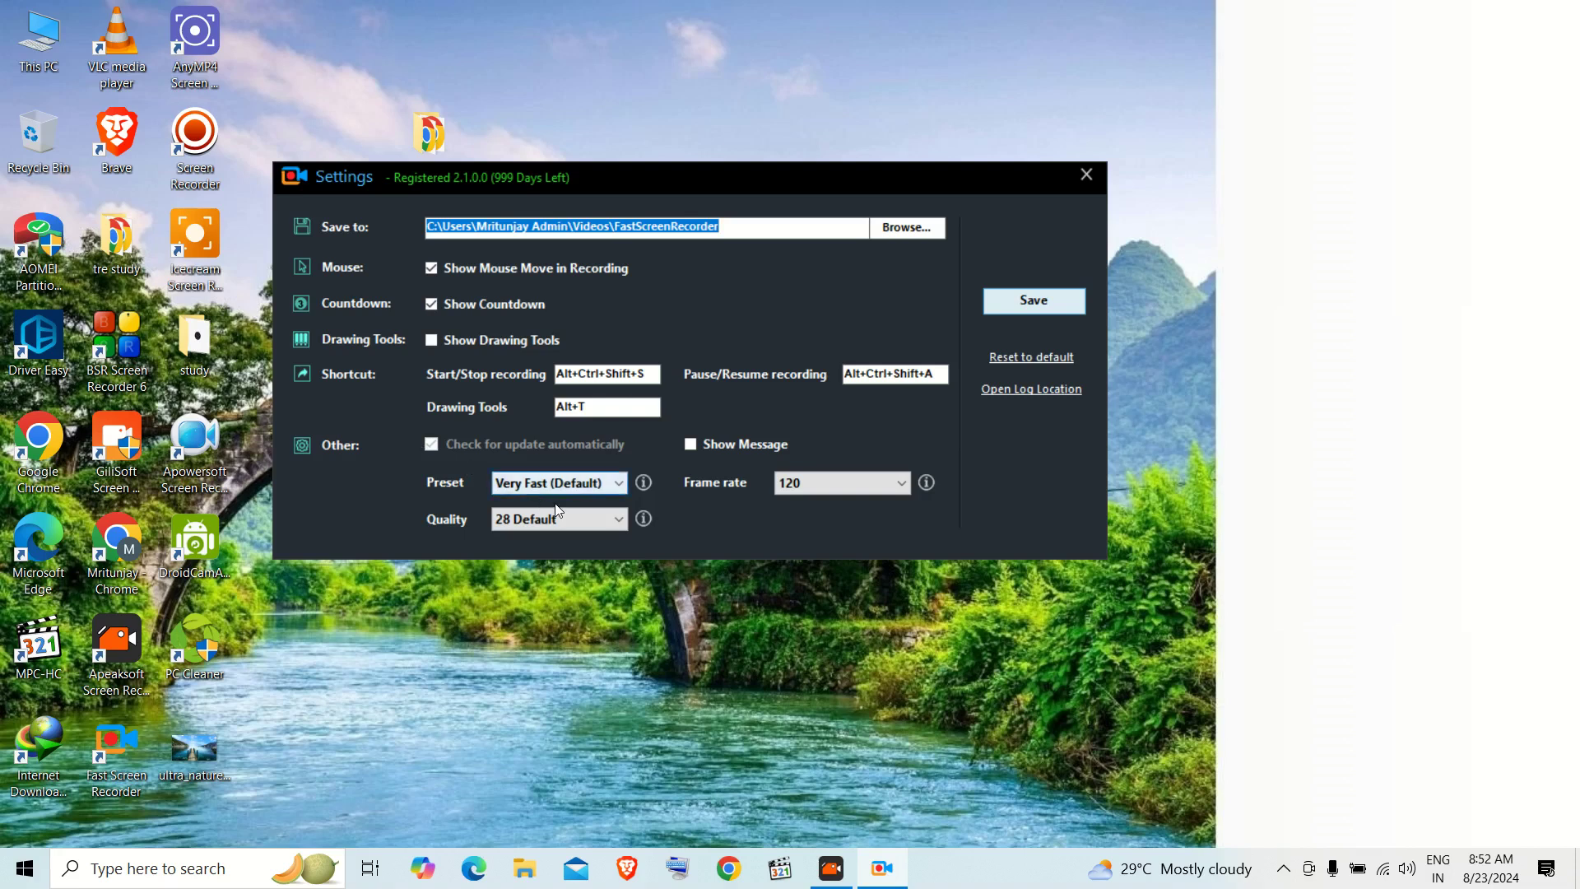
pyautogui.click(855, 485)
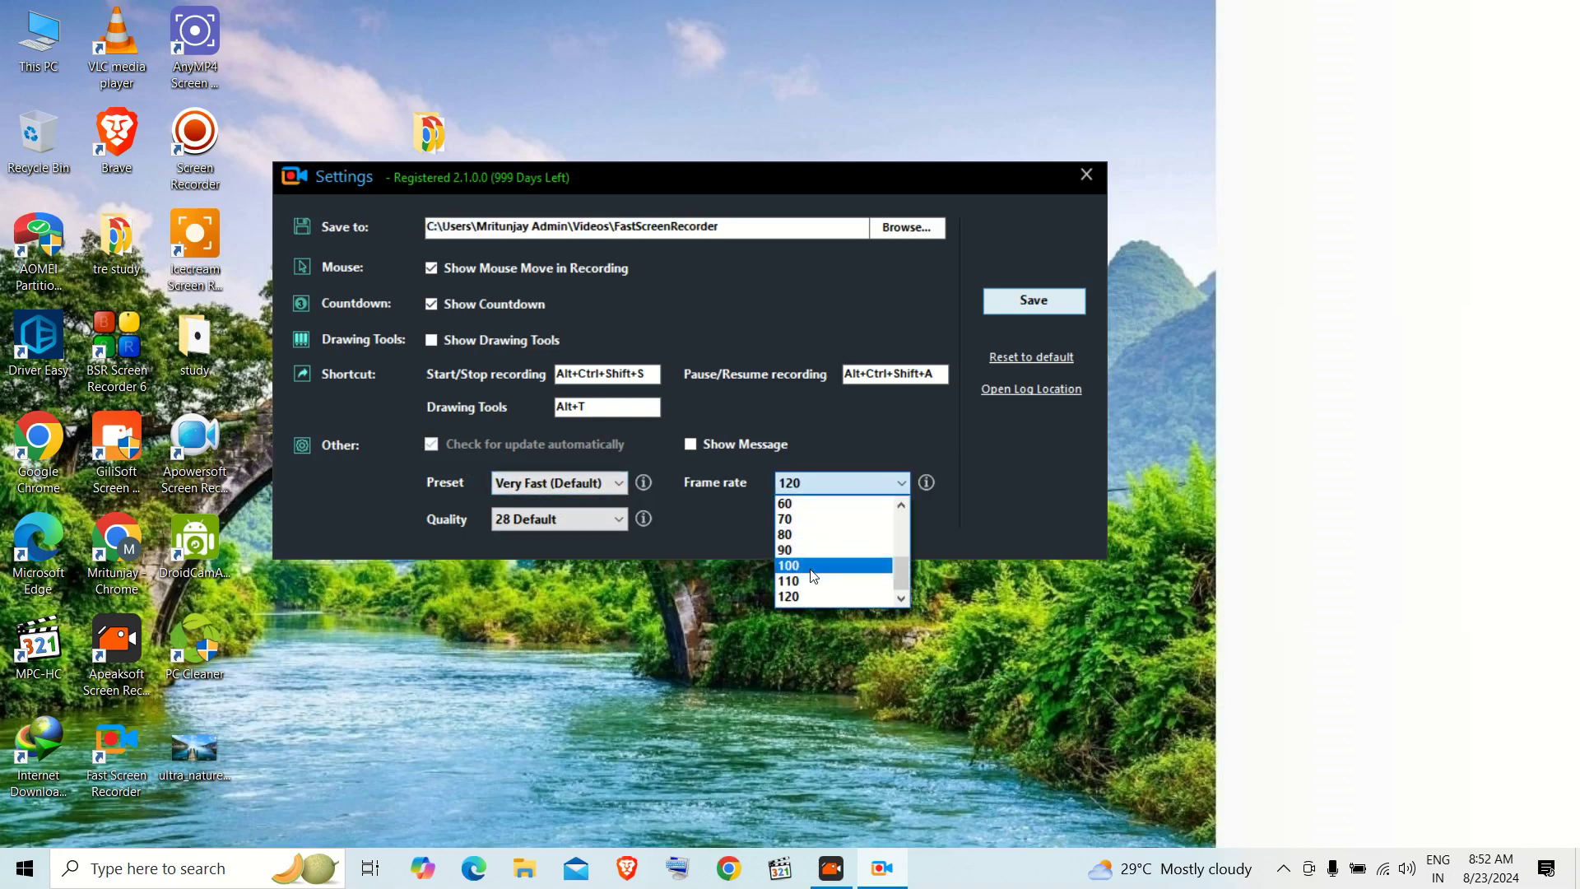
pyautogui.click(999, 479)
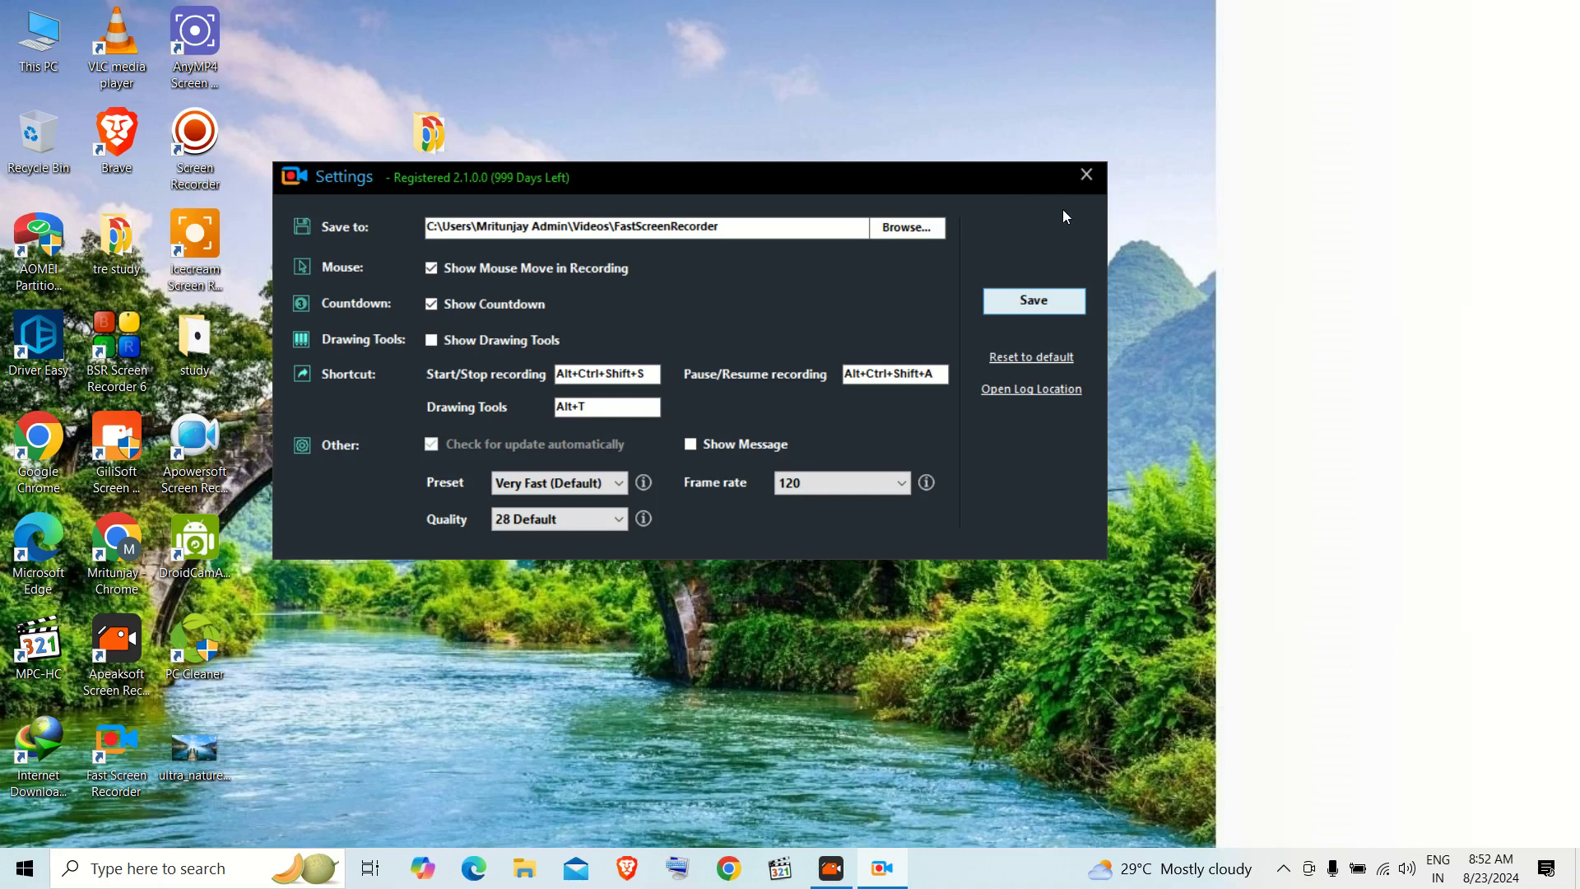
pyautogui.click(1097, 186)
pyautogui.click(827, 116)
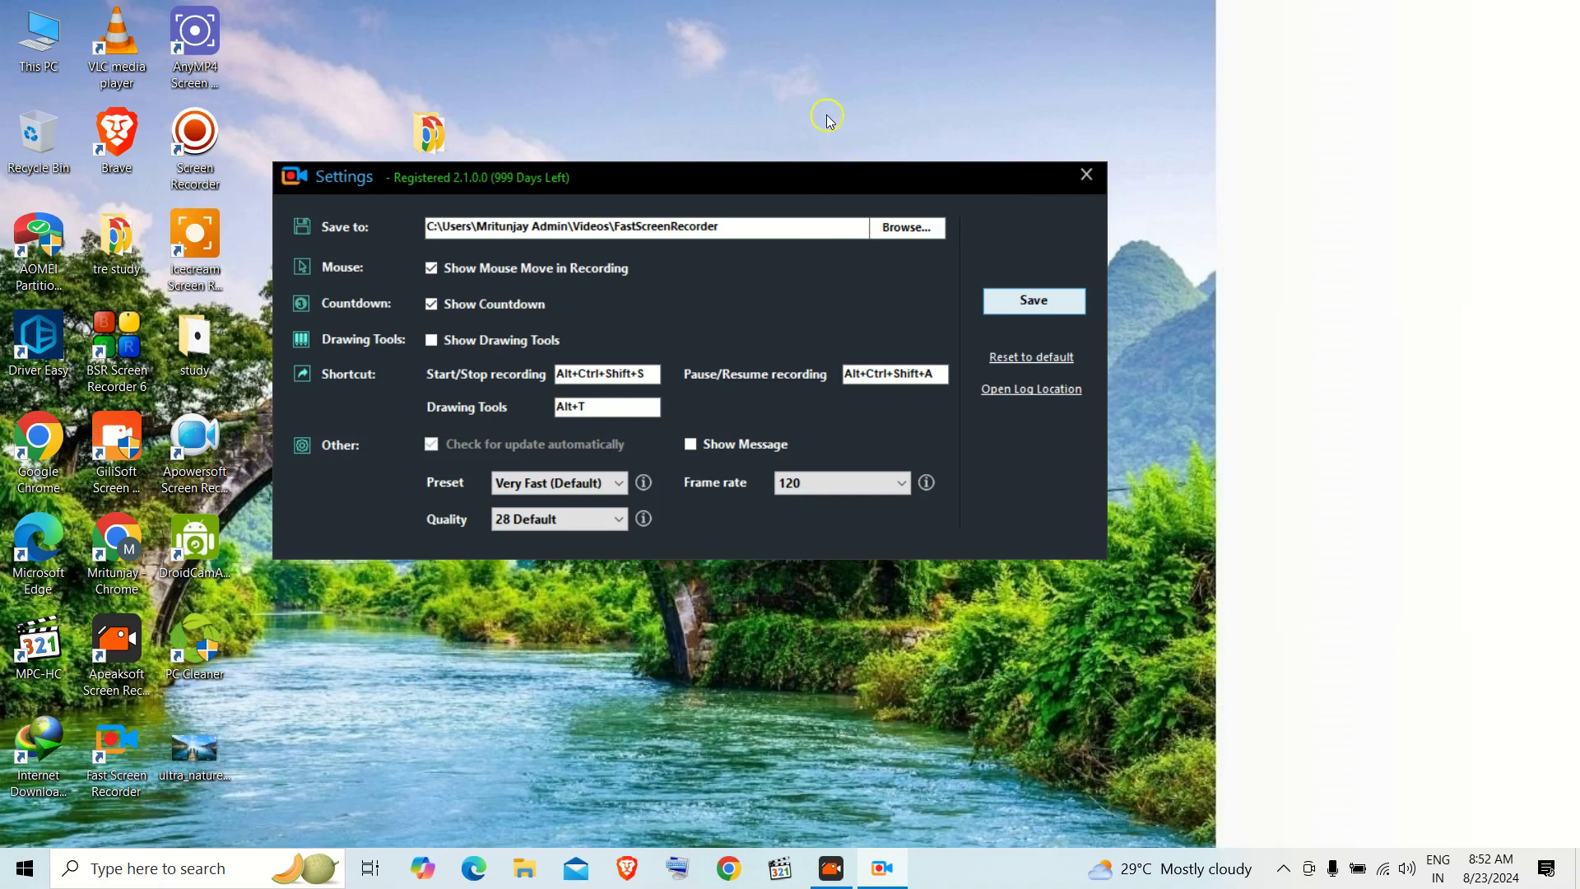